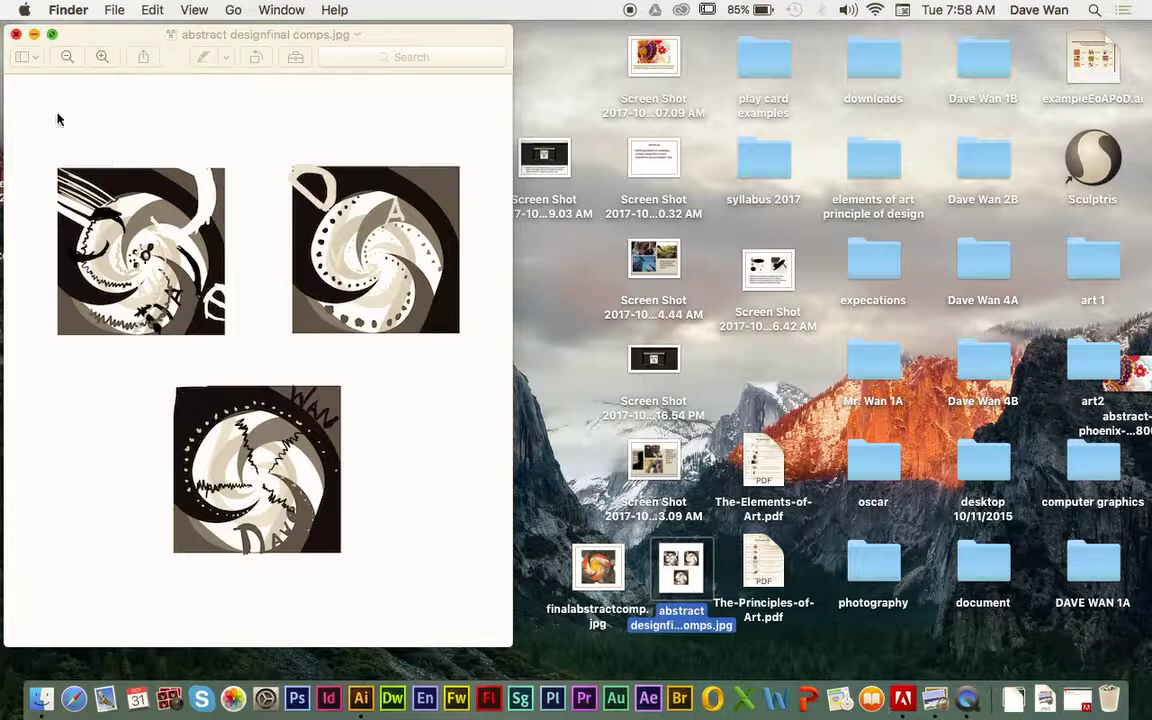
Preview the abstract designfinal comps.jpg sketches, close the preview, and switch to Illustrator
{"action": "left_click", "coordinate": [15, 35]}
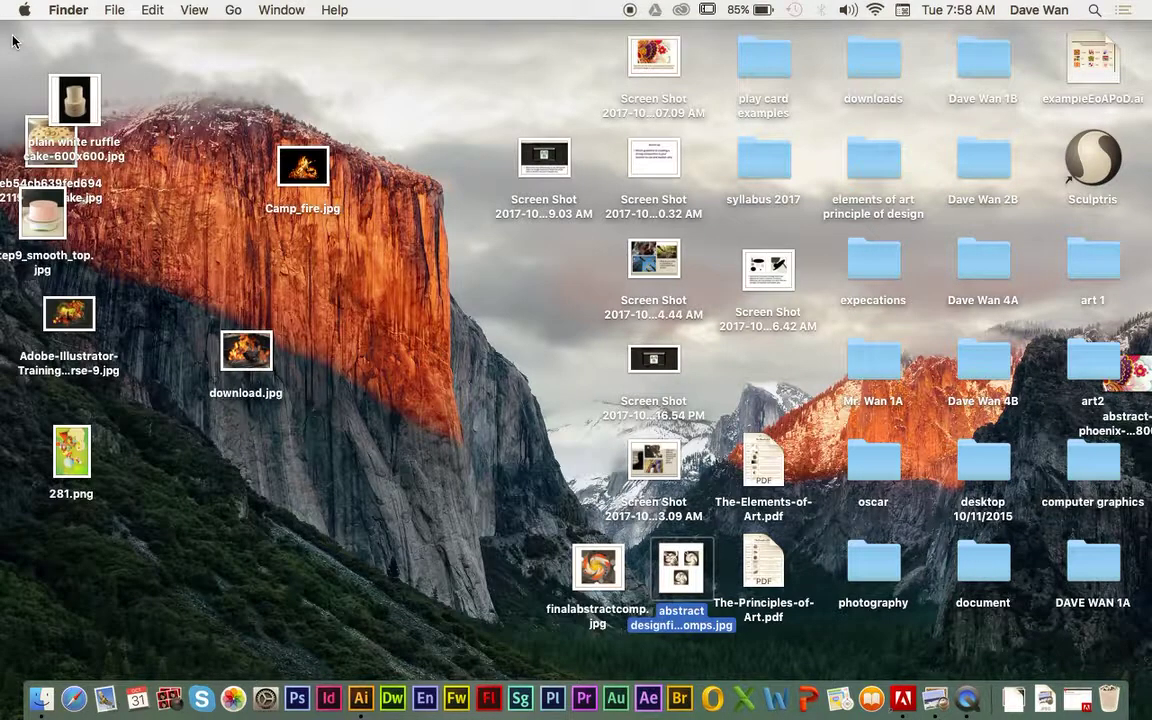
{"action": "double_click", "coordinate": [705, 572]}
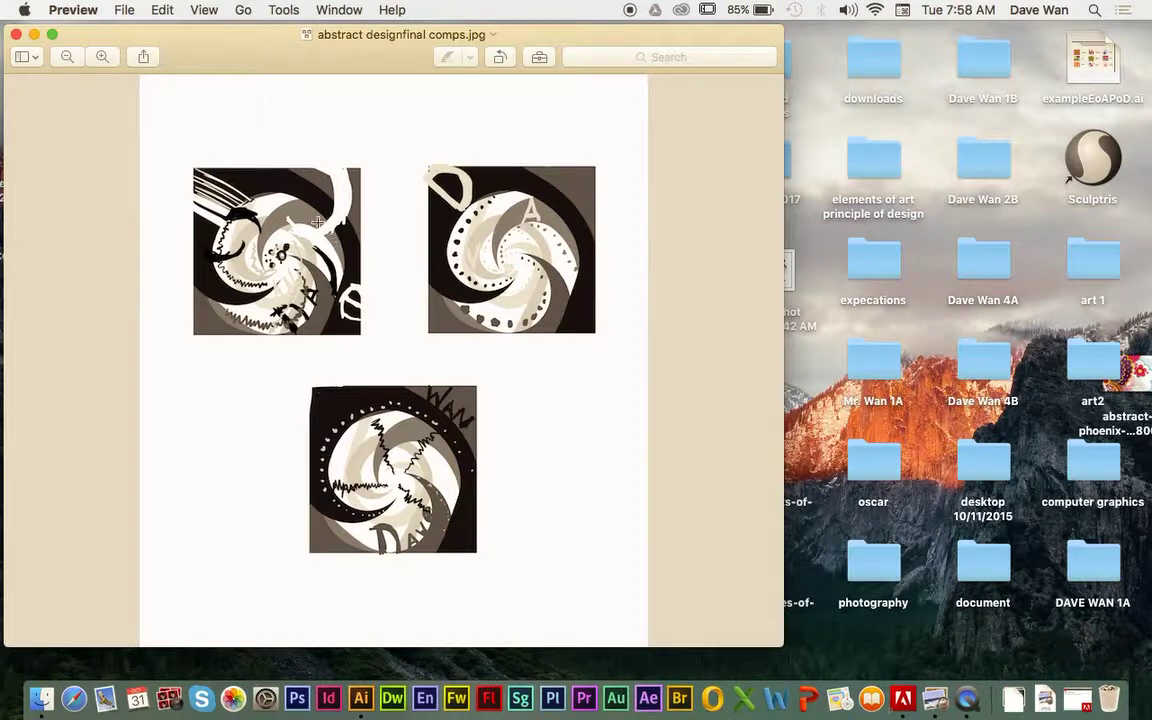
{"action": "left_click", "coordinate": [16, 36]}
{"action": "left_click", "coordinate": [361, 698]}
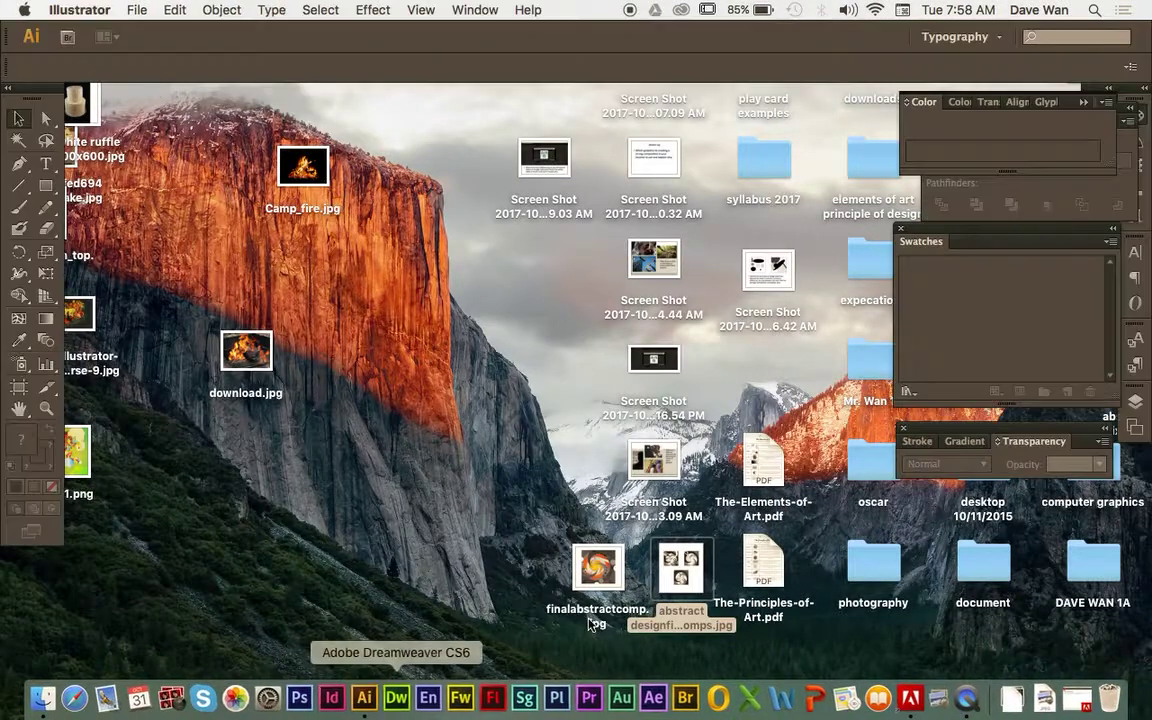
{"action": "left_click", "coordinate": [138, 10]}
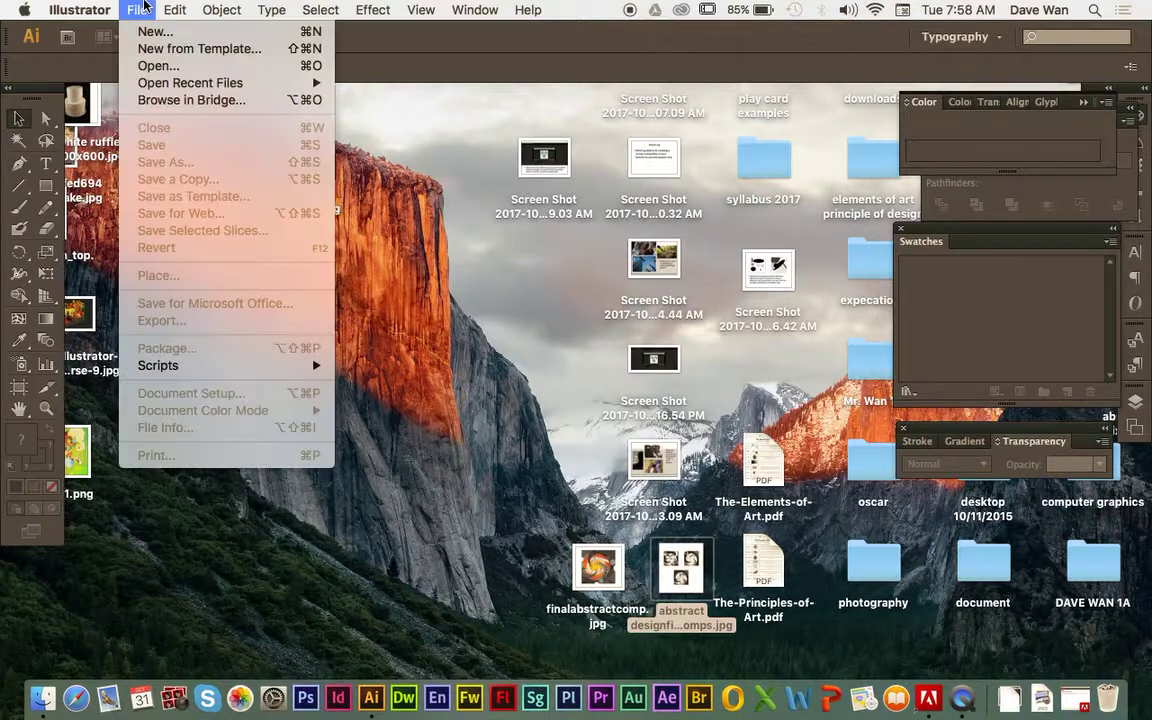
{"action": "mouse_move", "coordinate": [212, 88]}
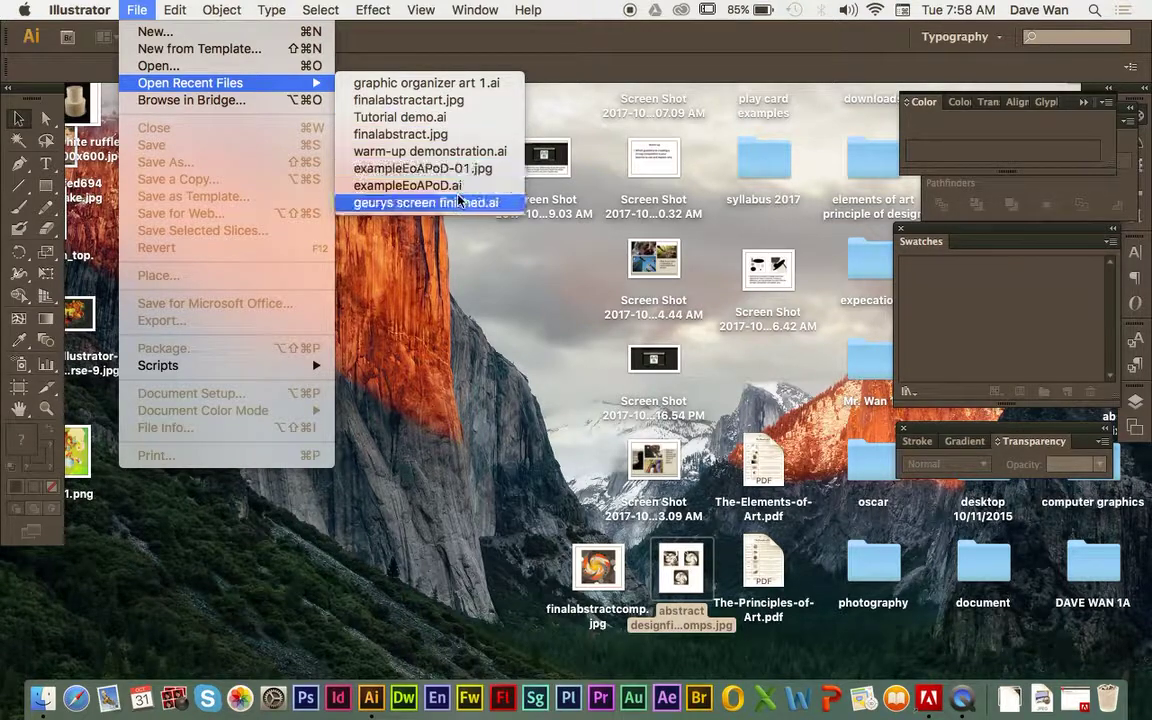
{"action": "mouse_move", "coordinate": [447, 8]}
{"action": "left_click", "coordinate": [396, 42]}
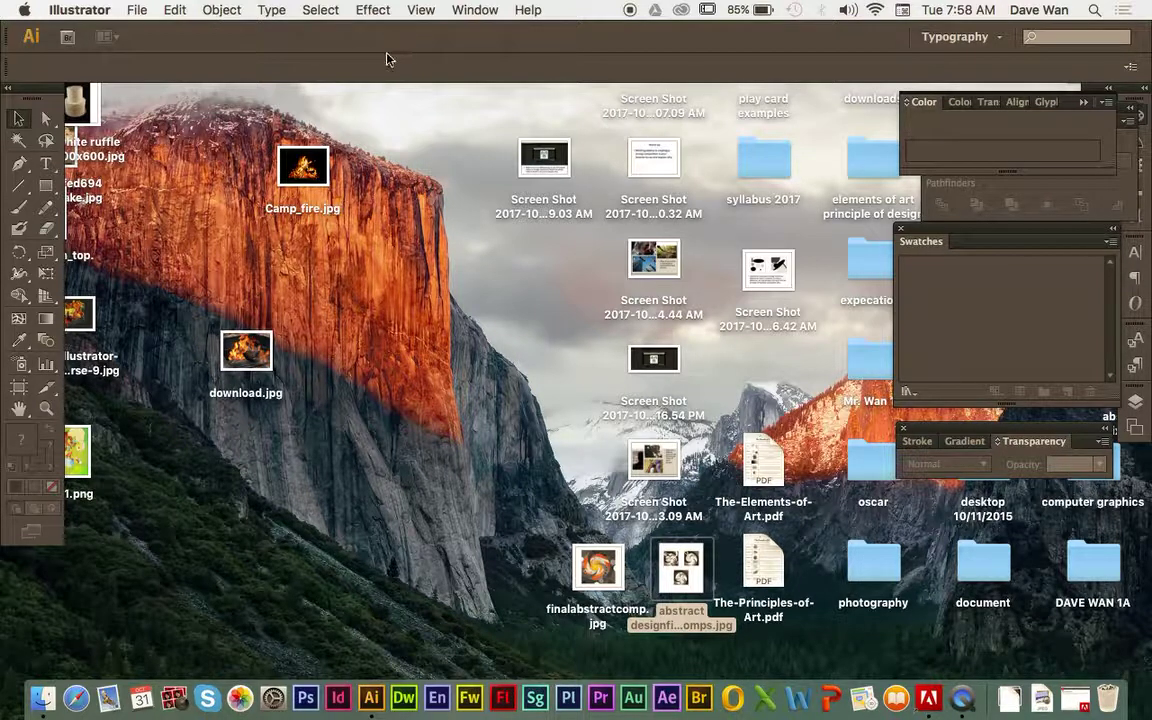
Open abstractcompositions.ai from the KINGSTON drive in Illustrator
{"action": "left_click", "coordinate": [137, 10]}
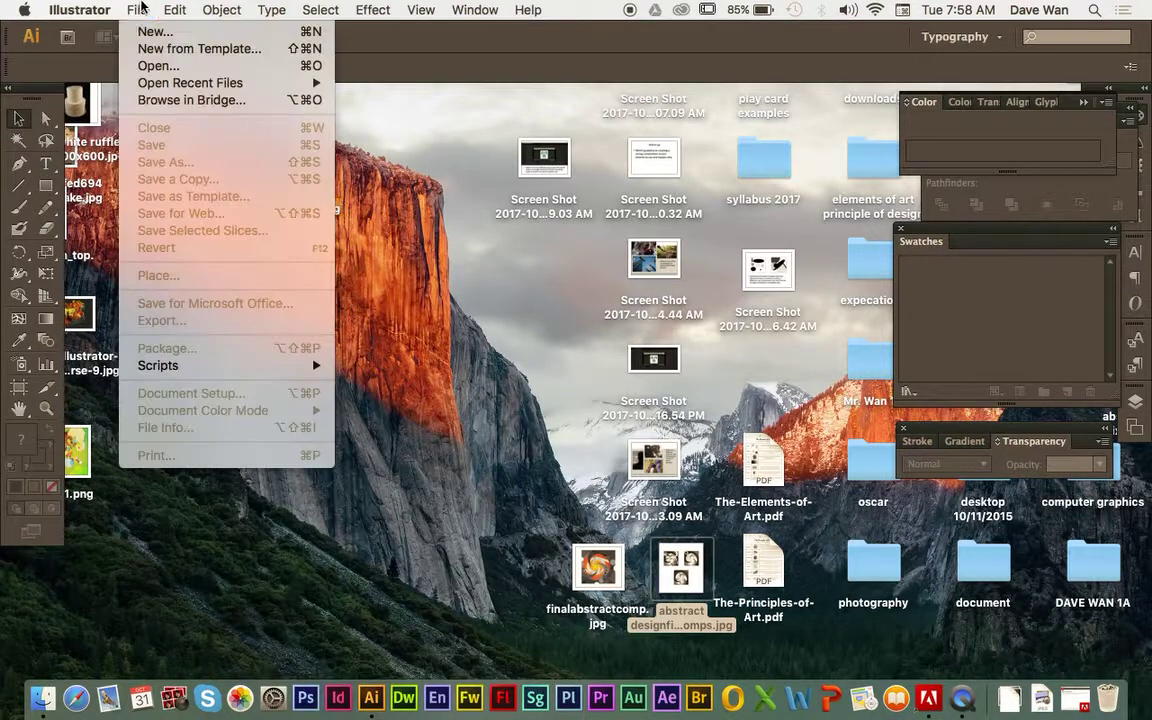
{"action": "left_click", "coordinate": [168, 67]}
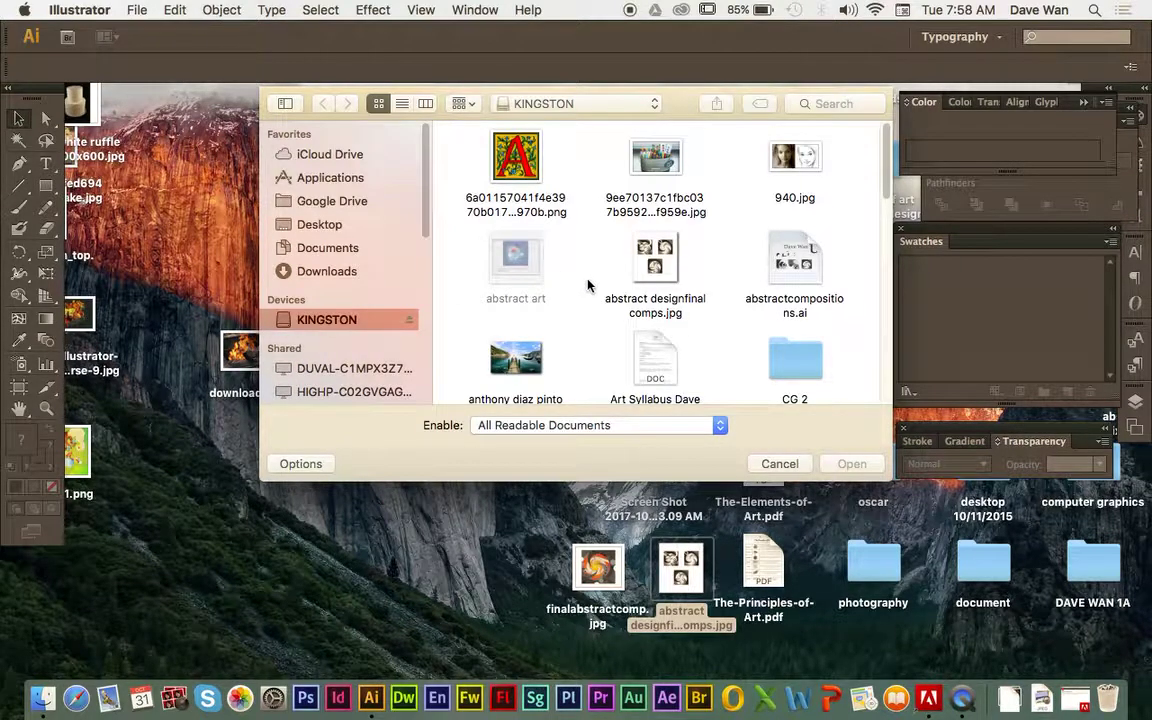
{"action": "scroll", "coordinate": [585, 287], "scroll_direction": "down", "scroll_amount": 10}
{"action": "scroll", "coordinate": [589, 286], "scroll_direction": "up", "scroll_amount": 5}
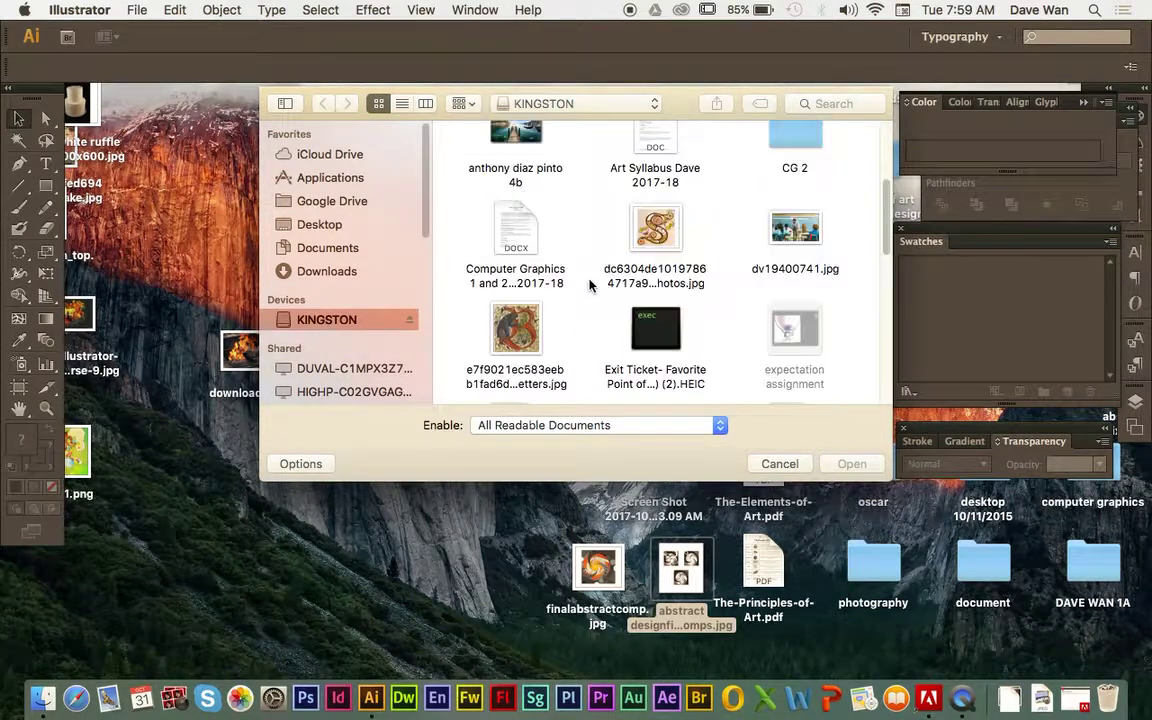
{"action": "scroll", "coordinate": [589, 286], "scroll_direction": "down", "scroll_amount": 4}
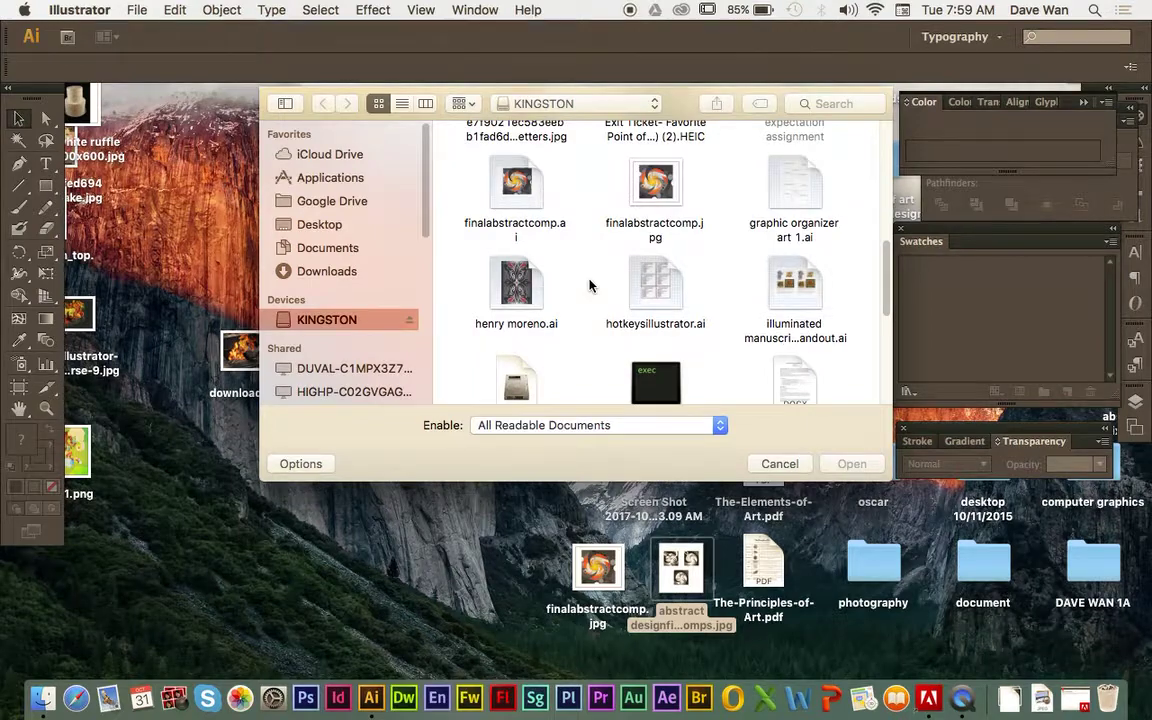
{"action": "scroll", "coordinate": [589, 286], "scroll_direction": "up", "scroll_amount": 8}
{"action": "left_click", "coordinate": [799, 268]}
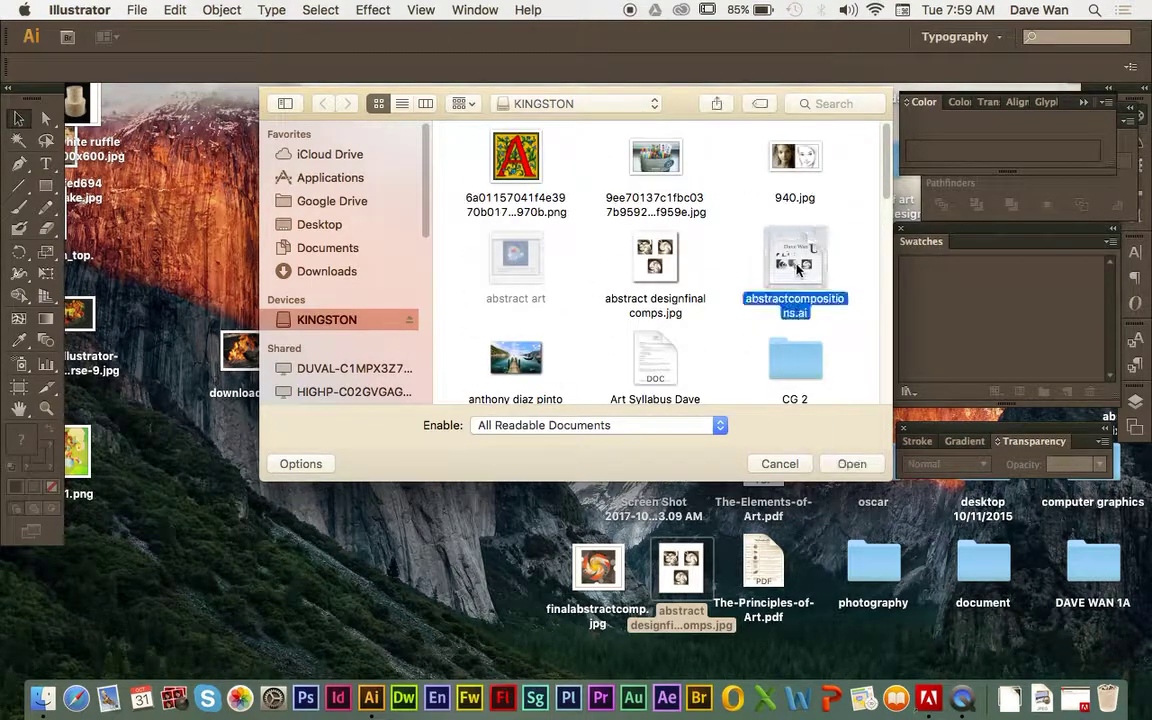
{"action": "key", "text": "super+h"}
{"action": "double_click", "coordinate": [797, 268]}
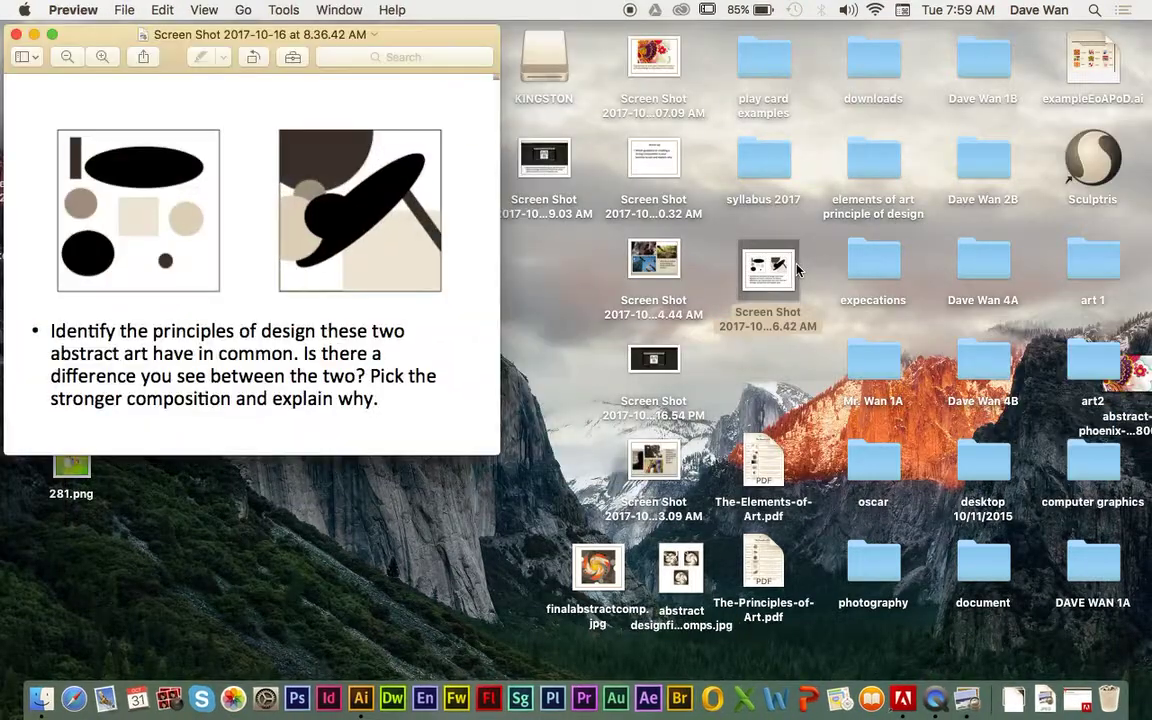
{"action": "left_click", "coordinate": [16, 36]}
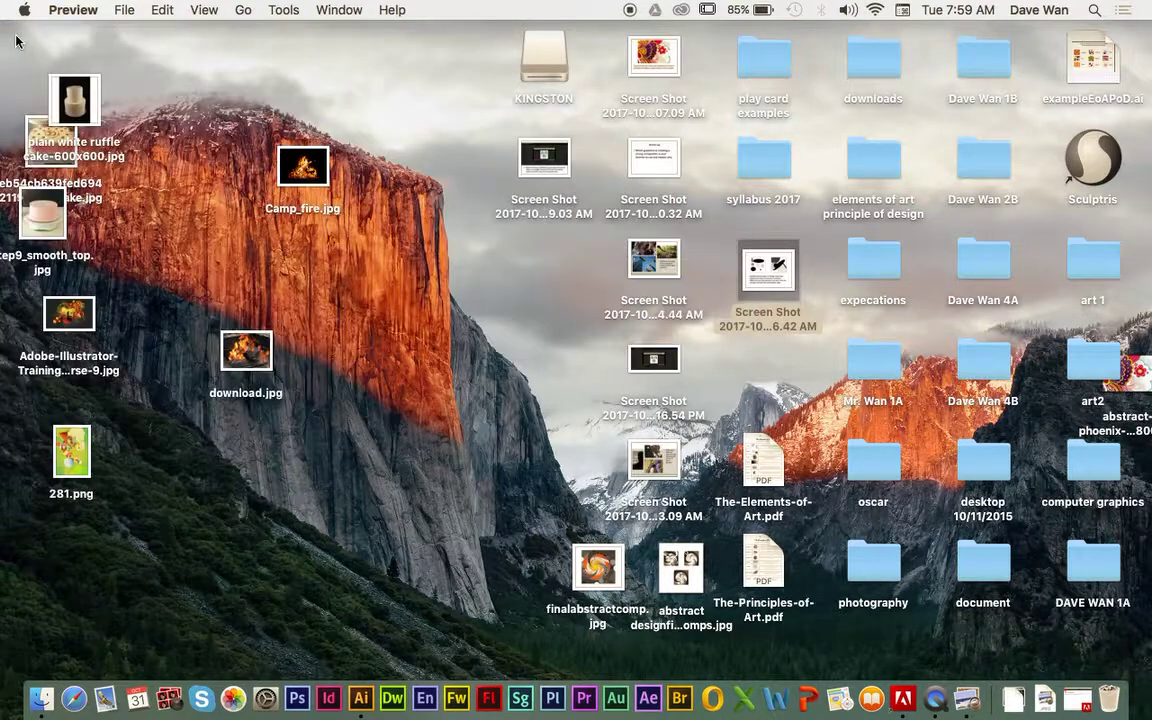
{"action": "key", "text": "super+Tab"}
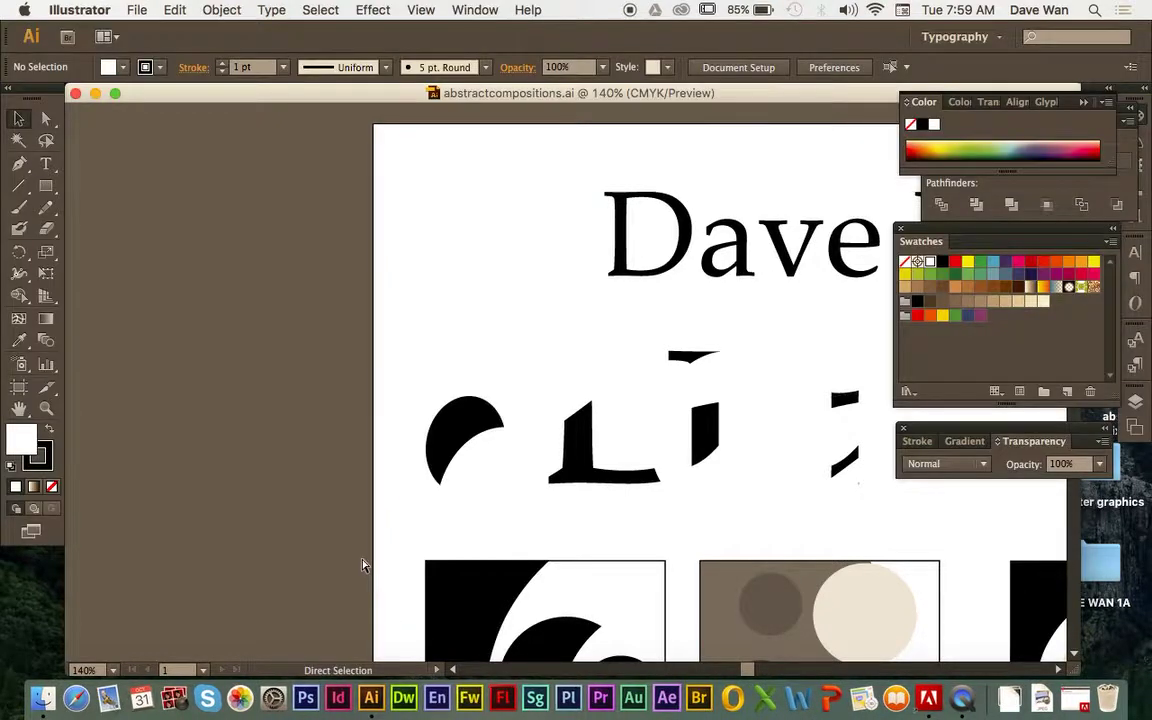
Copy the swirl composition, the third square in the row, and close the abstractcompositions.ai document
{"action": "key", "text": "super+minus"}
{"action": "key", "text": "super+minus"}
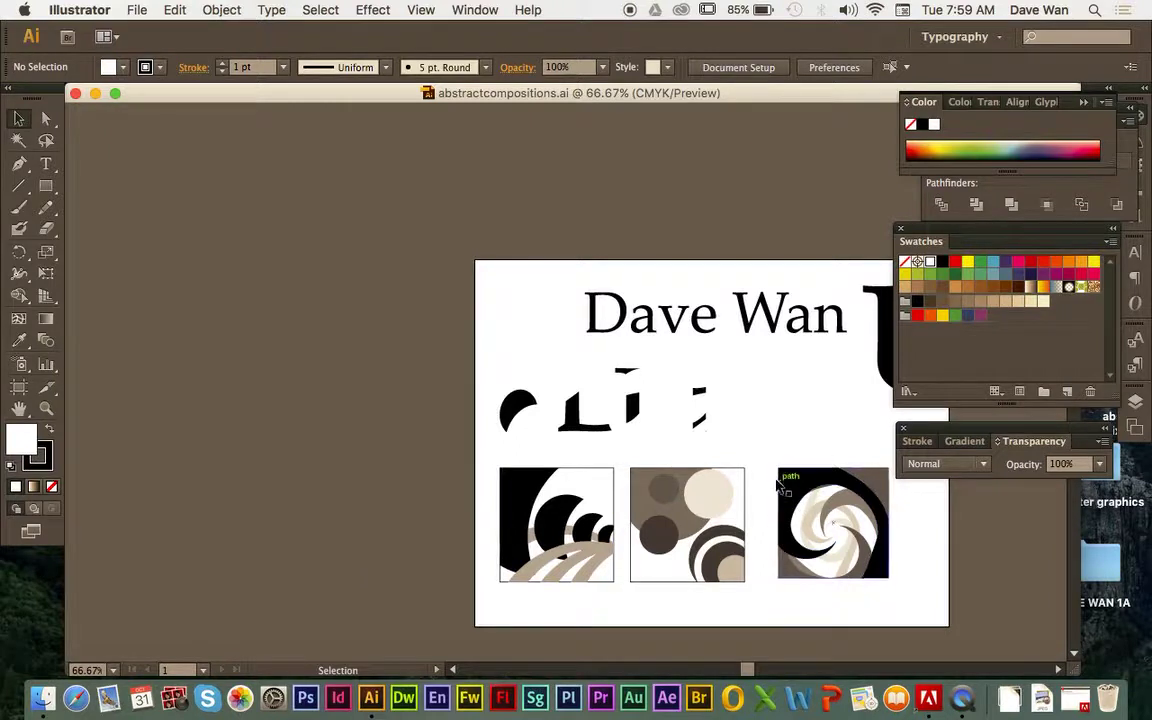
{"action": "left_click_drag", "start_coordinate": [763, 452], "coordinate": [921, 618]}
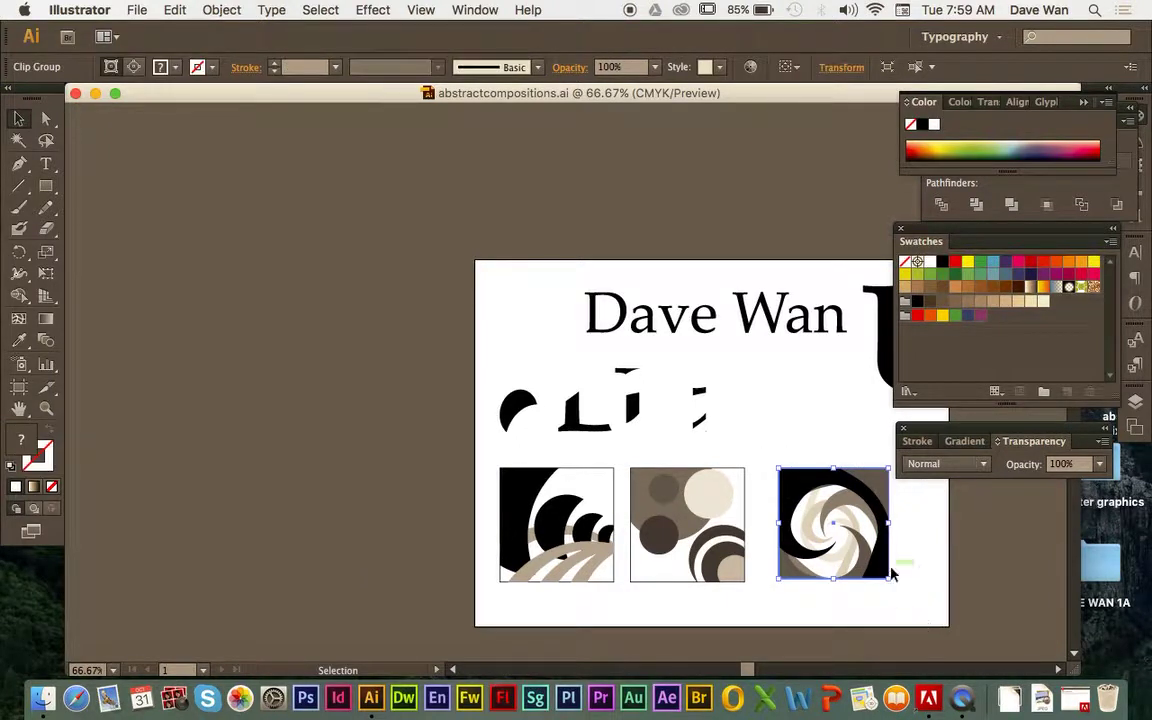
{"action": "key", "text": "a"}
{"action": "key", "text": "v"}
{"action": "left_click", "coordinate": [75, 93]}
Create a new single-artboard Letter document in landscape orientation, 11 in wide by 8.5 in high
{"action": "left_click", "coordinate": [137, 10]}
{"action": "left_click", "coordinate": [150, 37]}
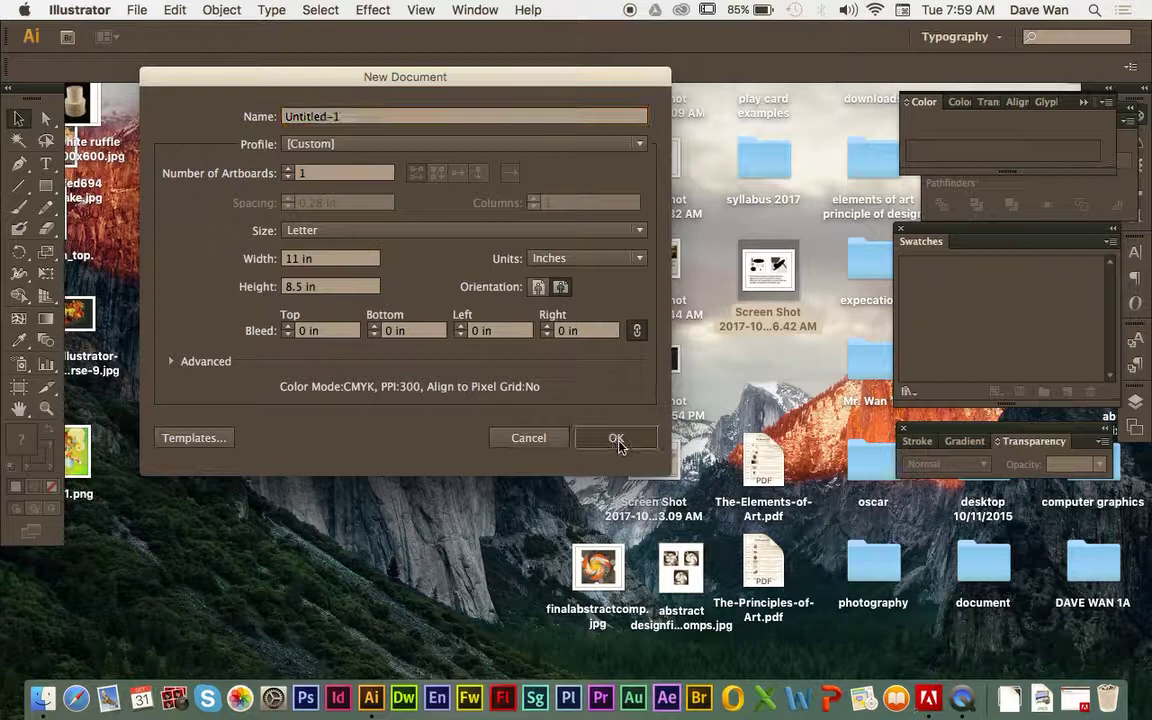
{"action": "left_click", "coordinate": [615, 440]}
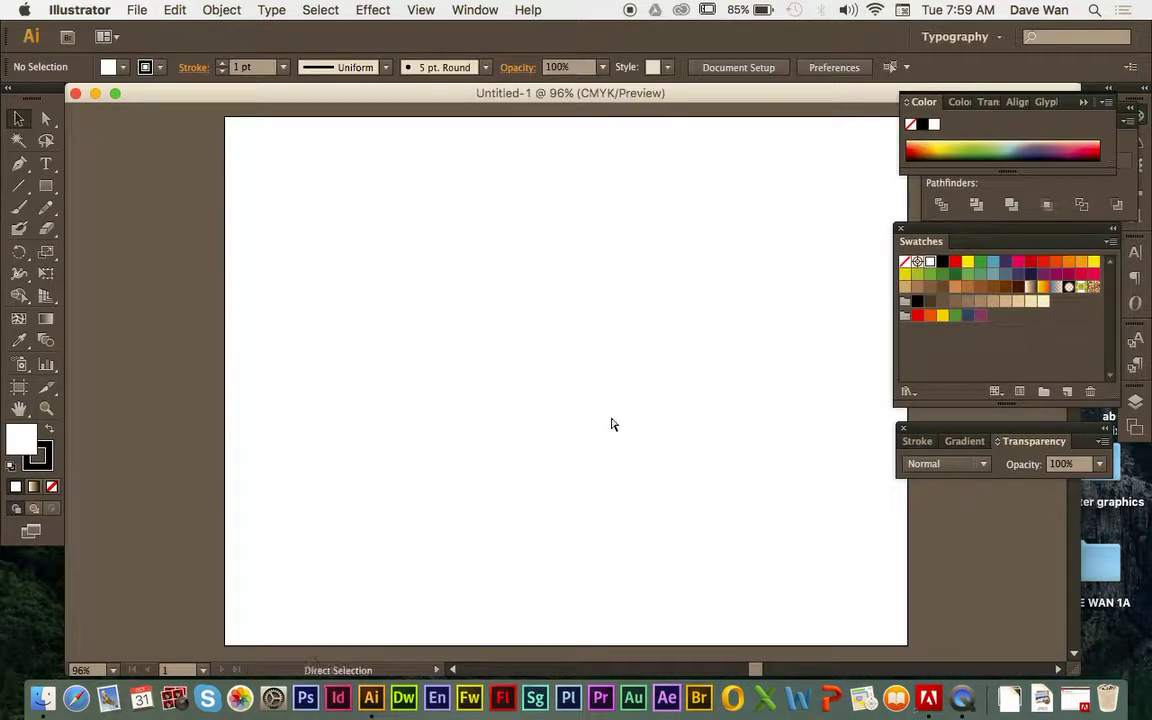
Paste the swirl composition onto the artboard and enlarge it proportionally to nearly the full artboard height
{"action": "key", "text": "super+v"}
{"action": "left_click_drag", "start_coordinate": [486, 320], "coordinate": [318, 196]}
{"action": "scroll", "coordinate": [866, 588], "scroll_direction": "down", "scroll_amount": 10}
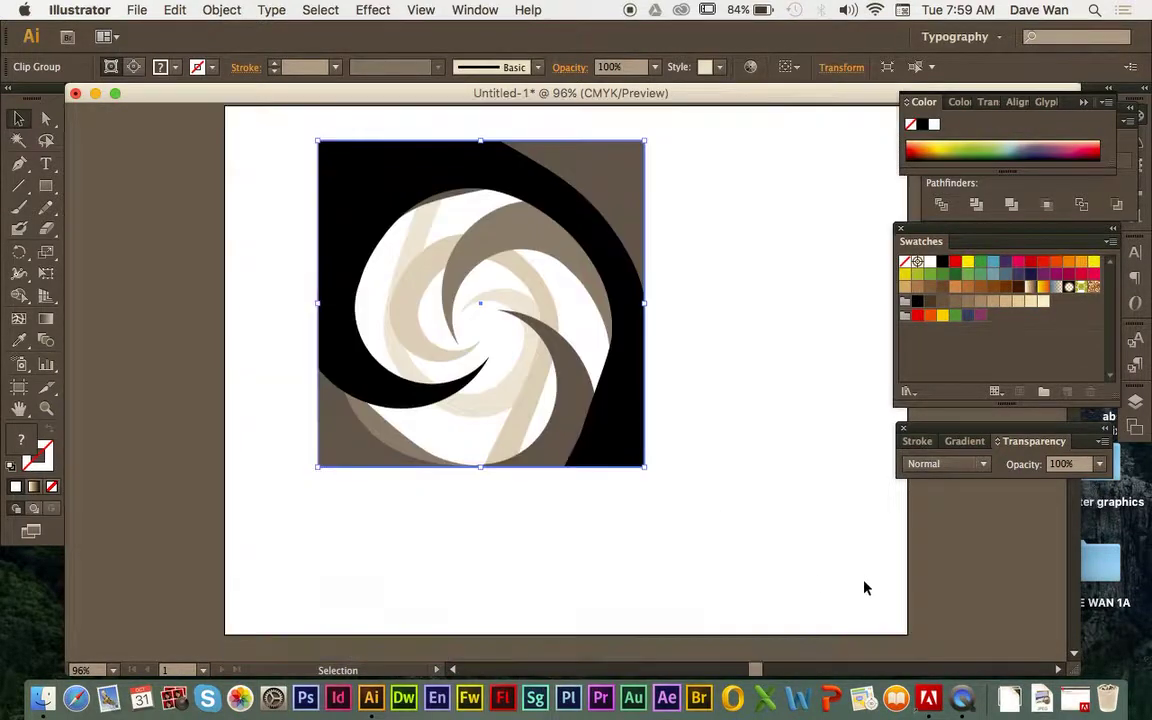
{"action": "scroll", "coordinate": [864, 586], "scroll_direction": "up", "scroll_amount": 3}
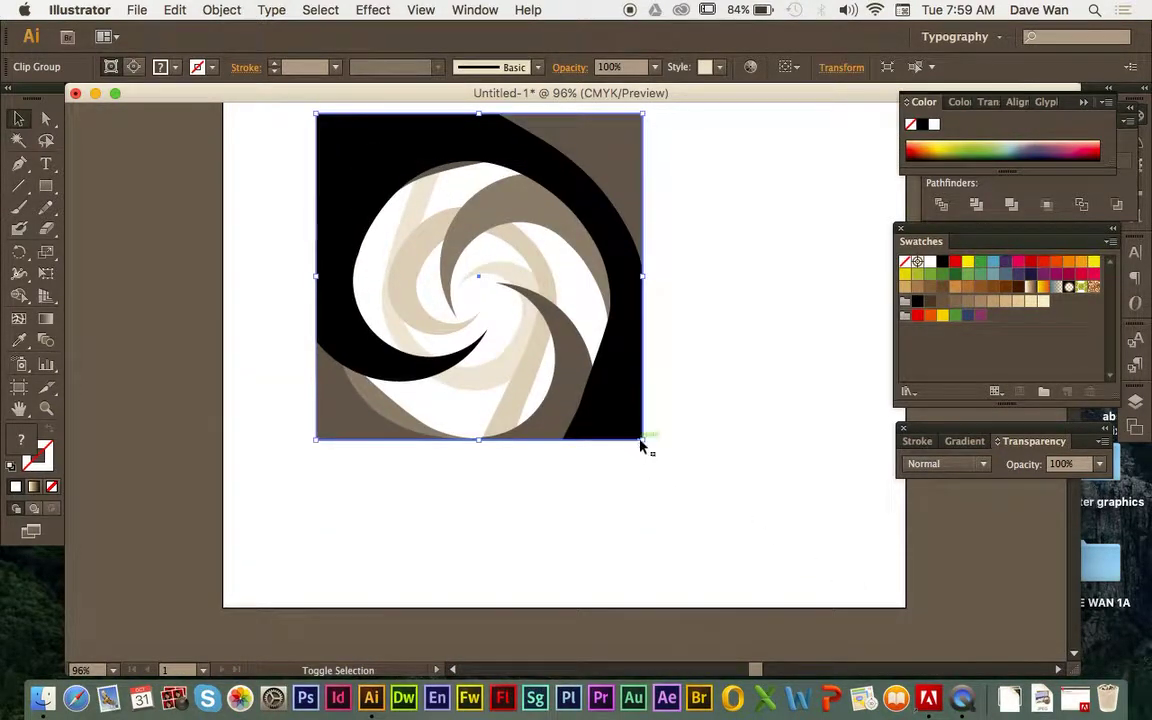
{"action": "left_click_drag", "start_coordinate": [641, 444], "coordinate": [785, 580]}
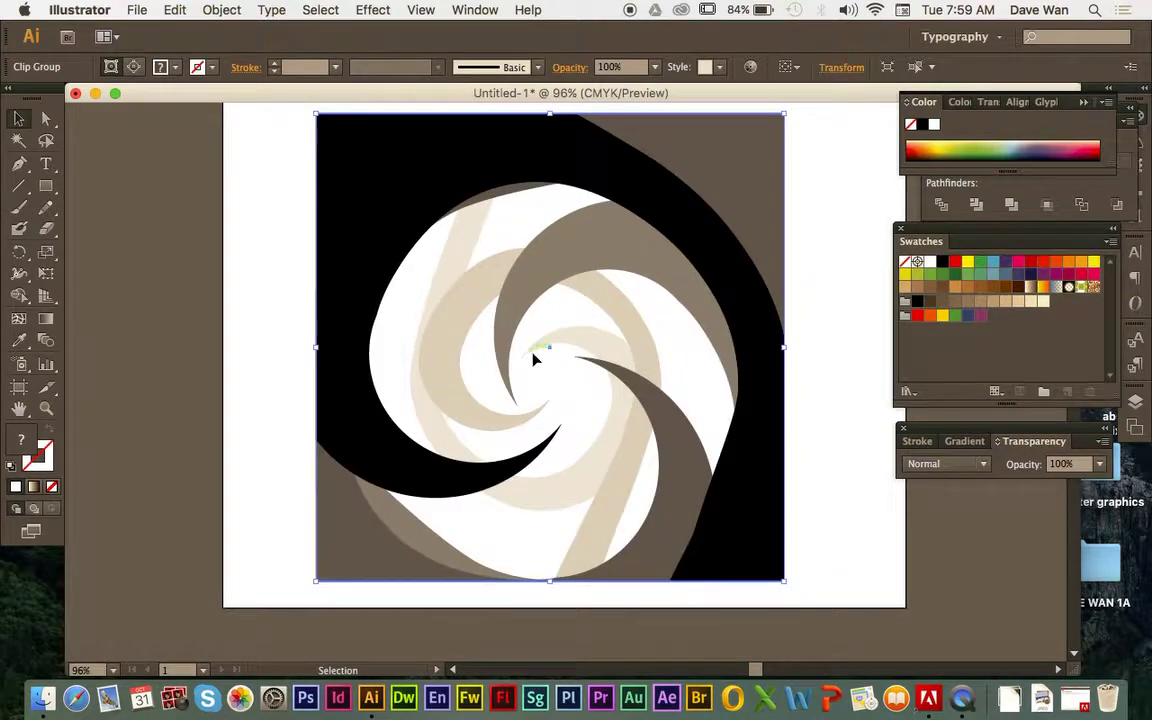
{"action": "left_click", "coordinate": [285, 206]}
Place abstract designfinal comps.jpg from the desktop into the document, moving the document window aside to reach the file
{"action": "left_click_drag", "start_coordinate": [249, 89], "coordinate": [272, 236]}
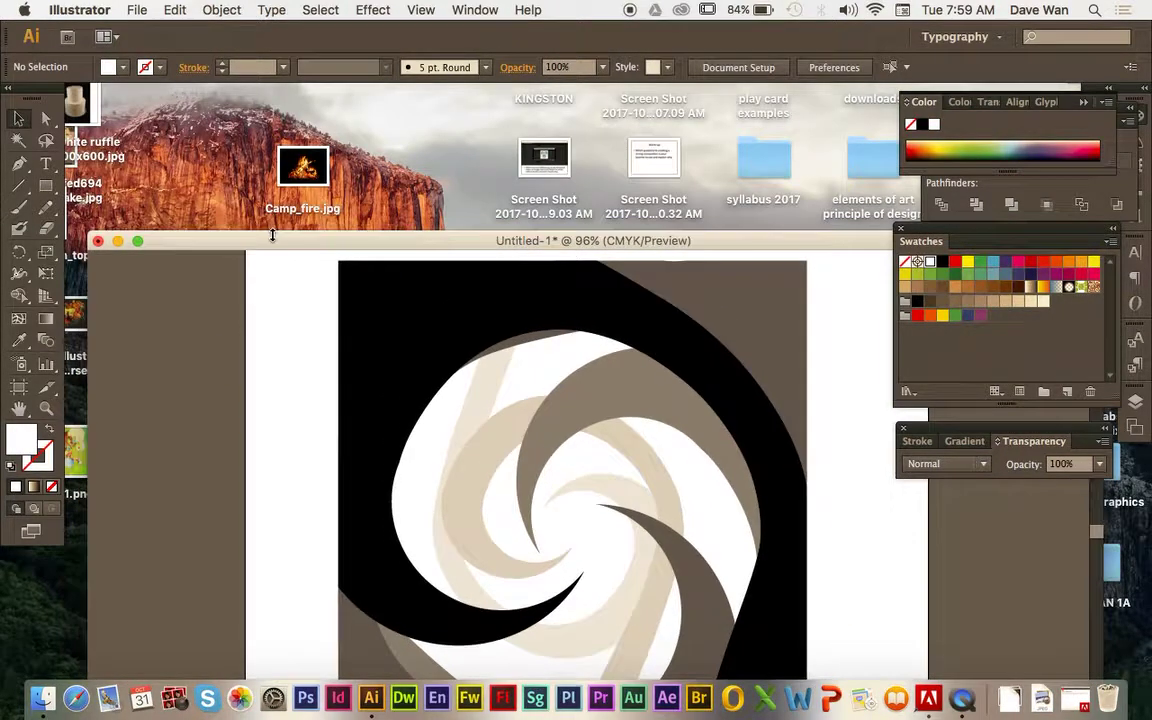
{"action": "left_click", "coordinate": [396, 218]}
{"action": "left_click_drag", "start_coordinate": [442, 249], "coordinate": [496, 553]}
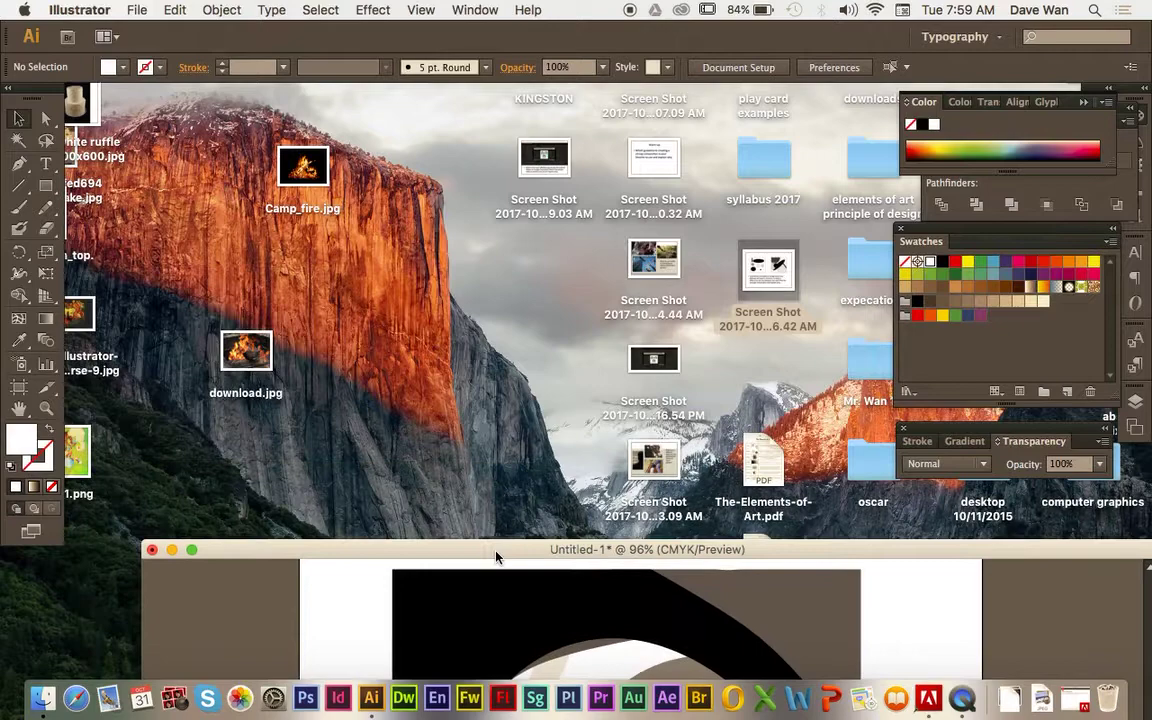
{"action": "left_click_drag", "start_coordinate": [586, 555], "coordinate": [7, 96]}
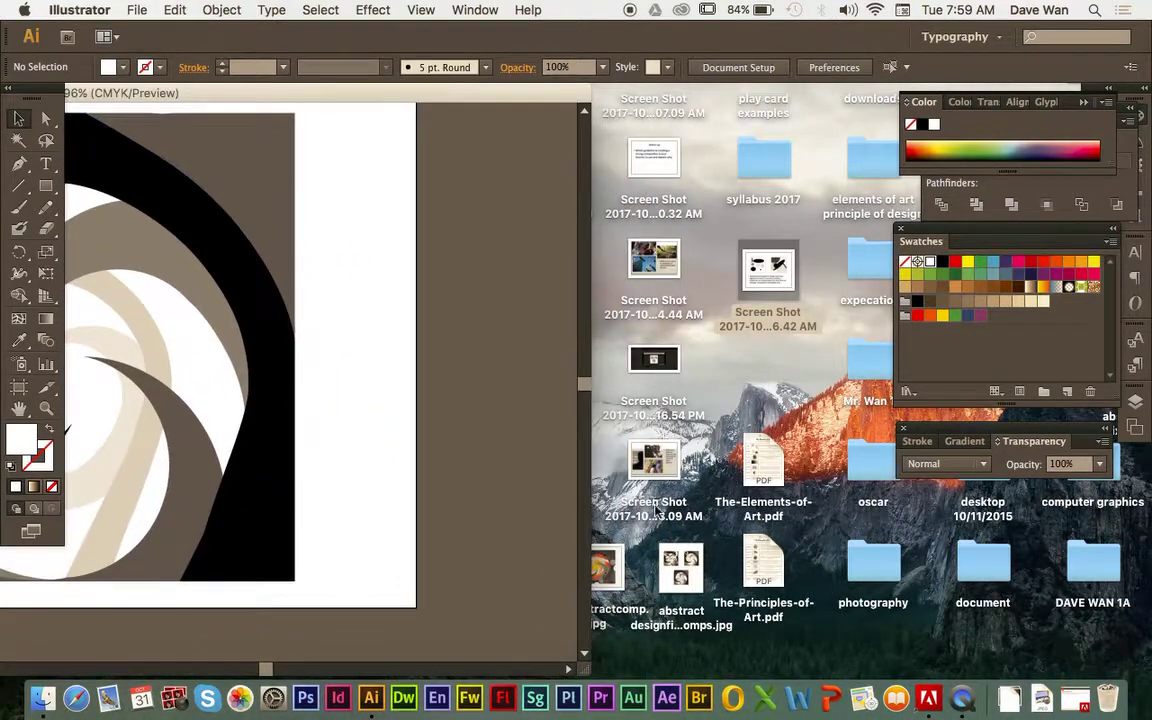
{"action": "mouse_move", "coordinate": [697, 566]}
{"action": "left_mouse_down"}
{"action": "mouse_move", "coordinate": [530, 515]}
{"action": "mouse_move", "coordinate": [688, 638]}
{"action": "mouse_move", "coordinate": [697, 583]}
{"action": "left_mouse_up"}
{"action": "double_click", "coordinate": [697, 583]}
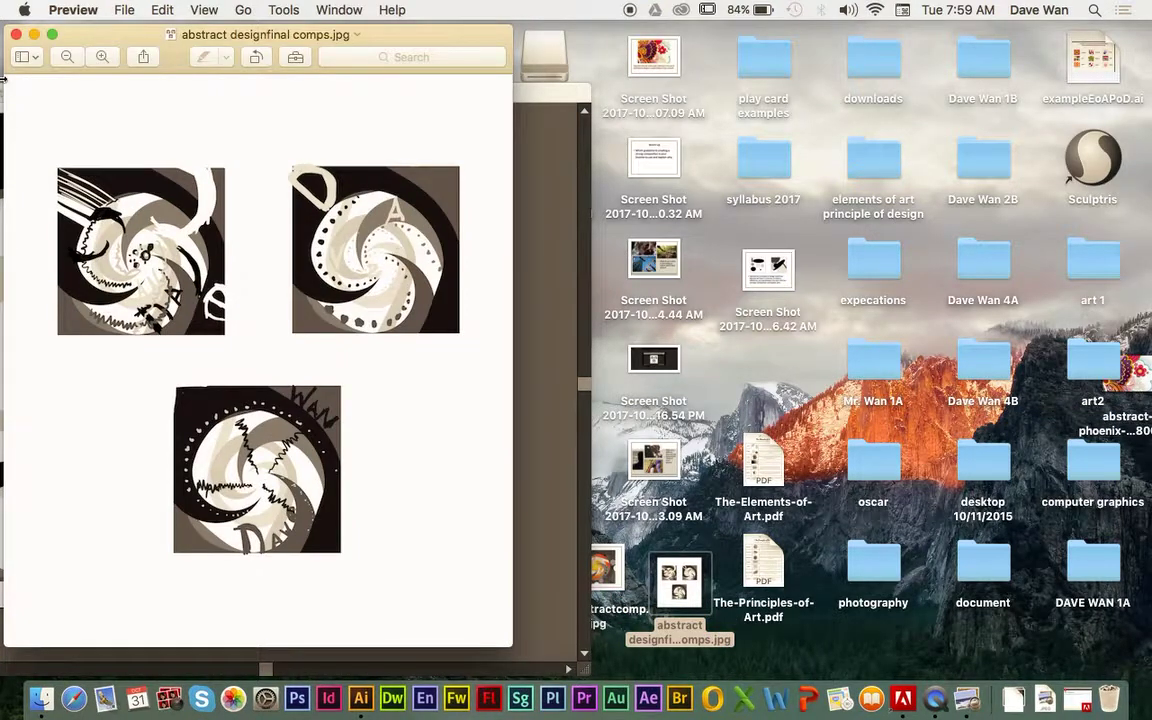
{"action": "left_click", "coordinate": [15, 37]}
{"action": "left_click_drag", "start_coordinate": [671, 599], "coordinate": [447, 413]}
{"action": "left_click_drag", "start_coordinate": [260, 96], "coordinate": [823, 81]}
Scale the placed sketch image down proportionally to about half its size, clear of the artboard
{"action": "key", "text": "super+minus"}
{"action": "key", "text": "super+minus"}
{"action": "key", "text": "super+minus"}
{"action": "key", "text": "super+minus"}
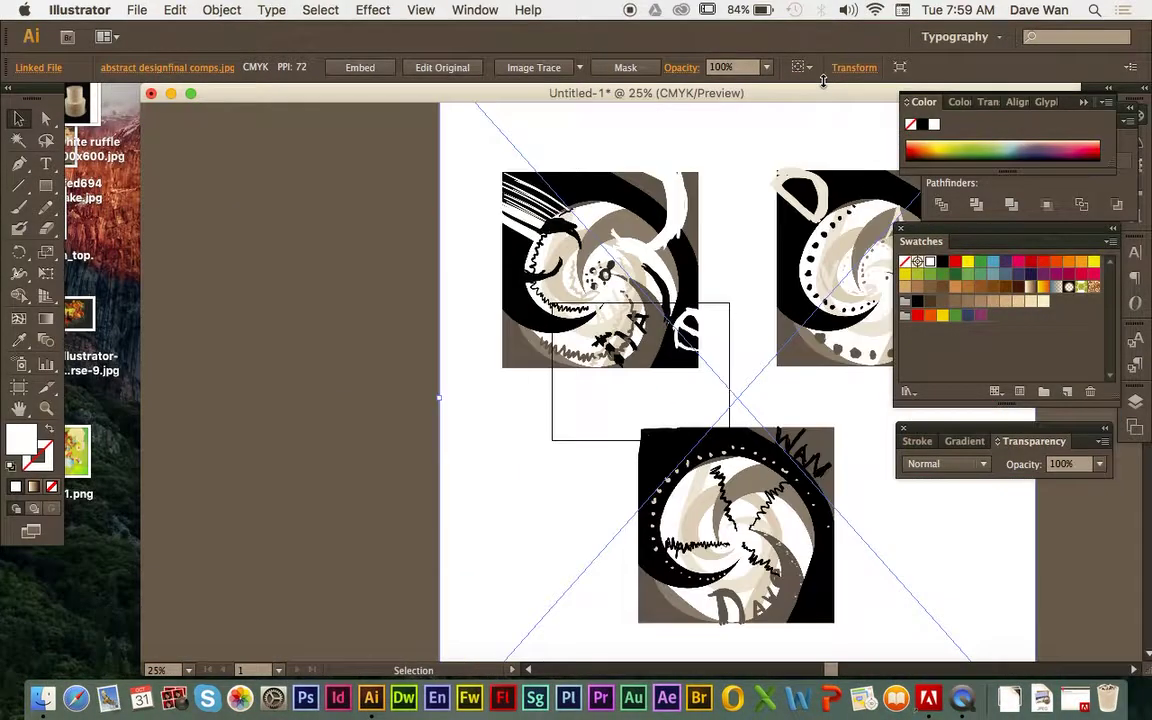
{"action": "key", "text": "super+minus"}
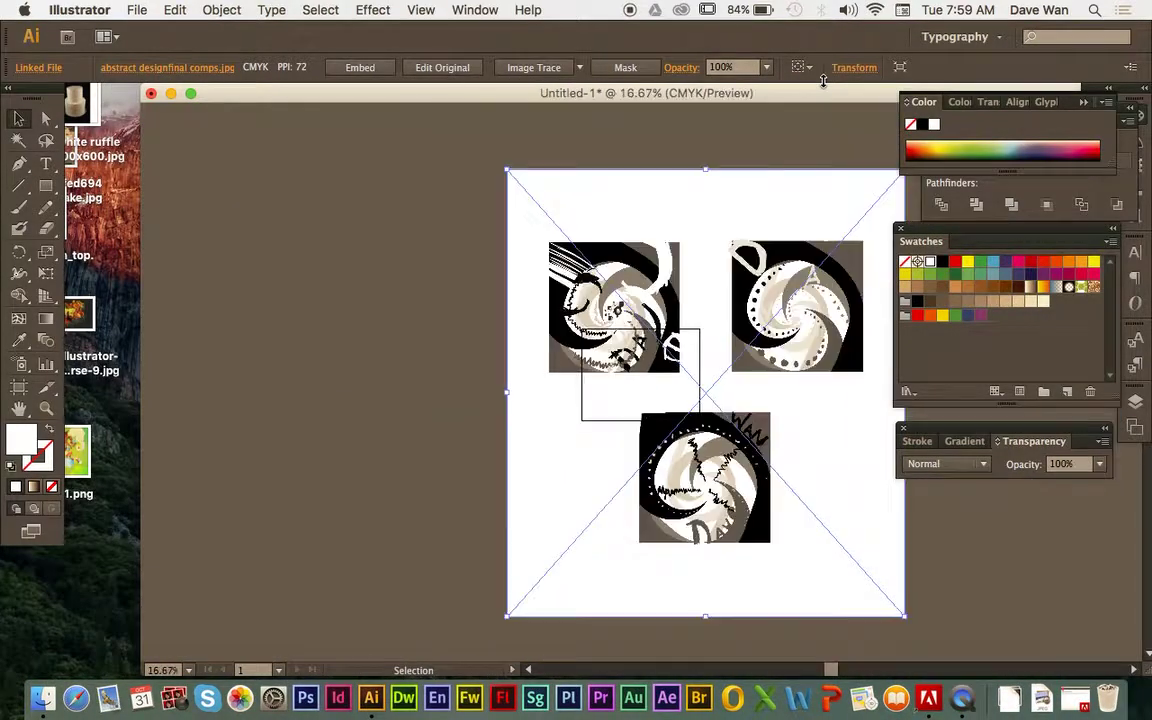
{"action": "left_click", "coordinate": [19, 408]}
{"action": "left_click_drag", "start_coordinate": [230, 400], "coordinate": [62, 422]}
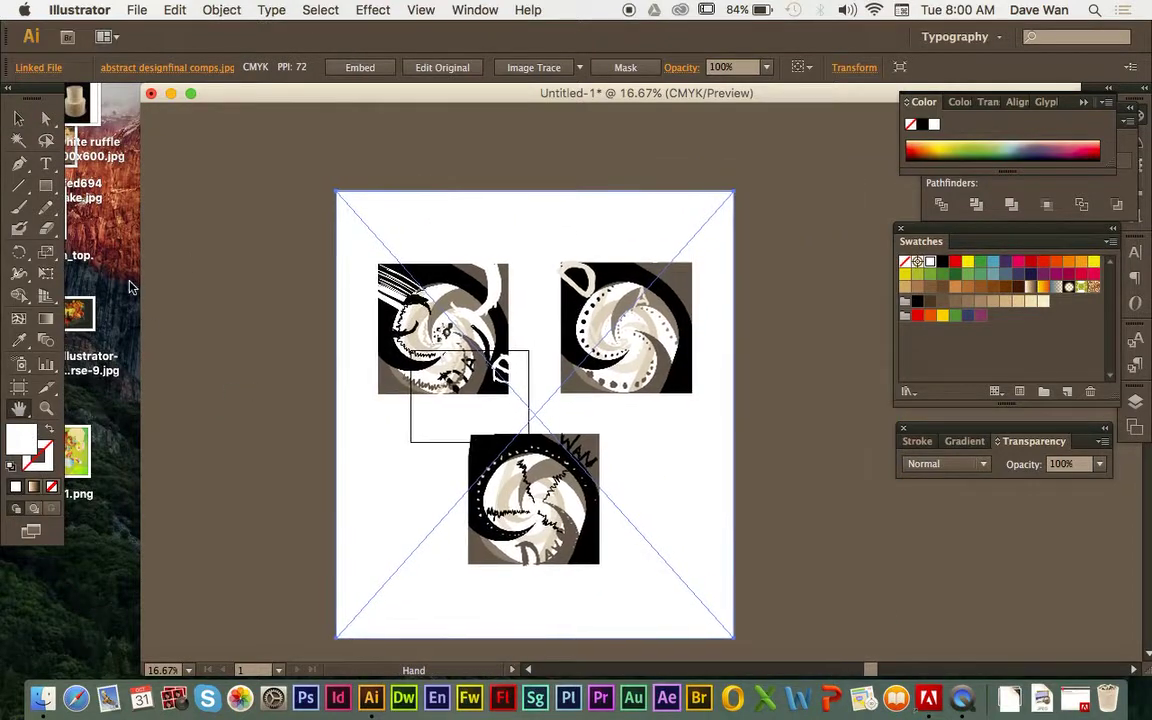
{"action": "left_click", "coordinate": [20, 116]}
{"action": "left_click_drag", "start_coordinate": [336, 195], "coordinate": [540, 424]}
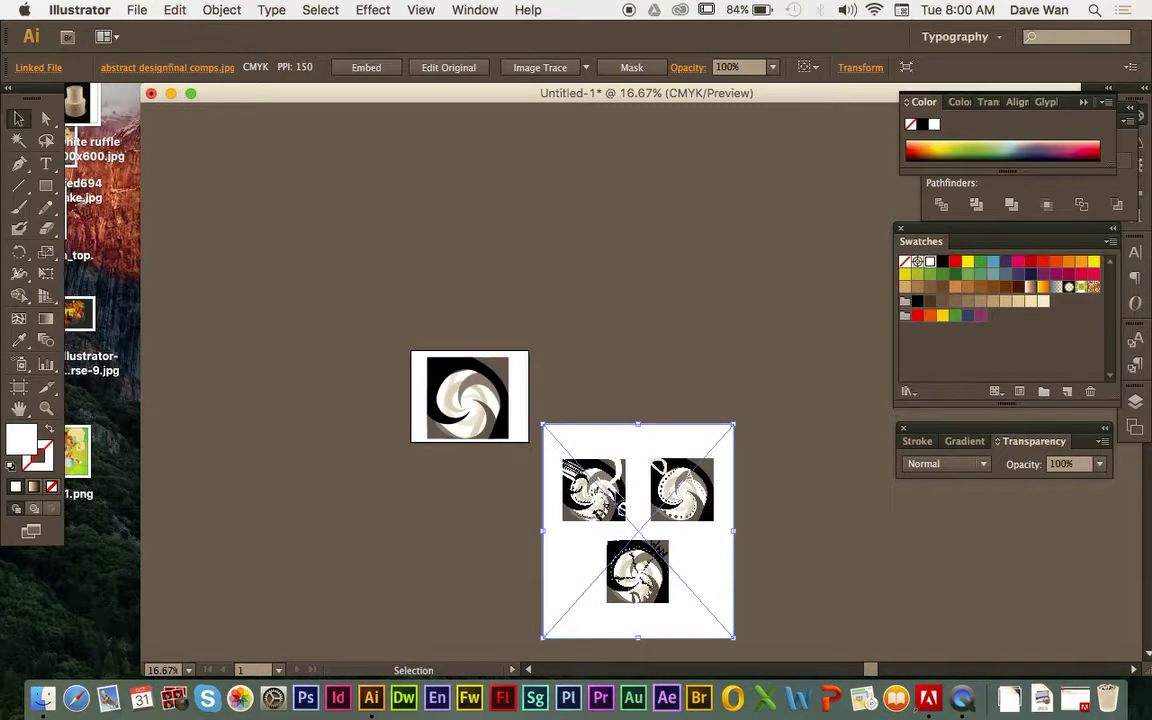
Shrink the sketch image until slightly taller than the artboard, position it just beside the artboard's right edge, and deselect it
{"action": "left_click_drag", "start_coordinate": [625, 488], "coordinate": [614, 355]}
{"action": "left_click_drag", "start_coordinate": [530, 292], "coordinate": [620, 393]}
{"action": "left_click_drag", "start_coordinate": [647, 434], "coordinate": [563, 372]}
{"action": "key", "text": "super+equal"}
{"action": "key", "text": "super+equal"}
{"action": "key", "text": "super+equal"}
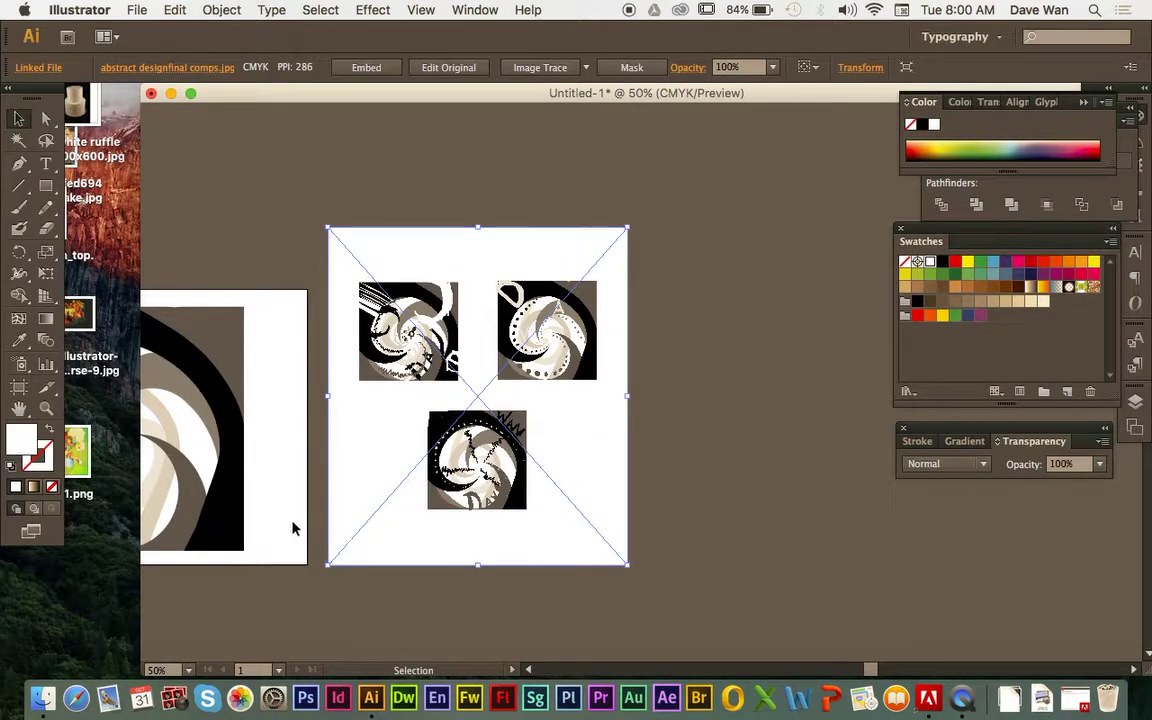
{"action": "left_click", "coordinate": [260, 466]}
Start a white Pen tool path on the first sketch's thick white hook, tracing its top edge and curved outer side
{"action": "left_click", "coordinate": [19, 408]}
{"action": "left_click_drag", "start_coordinate": [176, 410], "coordinate": [323, 449]}
{"action": "key", "text": "super+equal"}
{"action": "key", "text": "super+equal"}
{"action": "key", "text": "super+equal"}
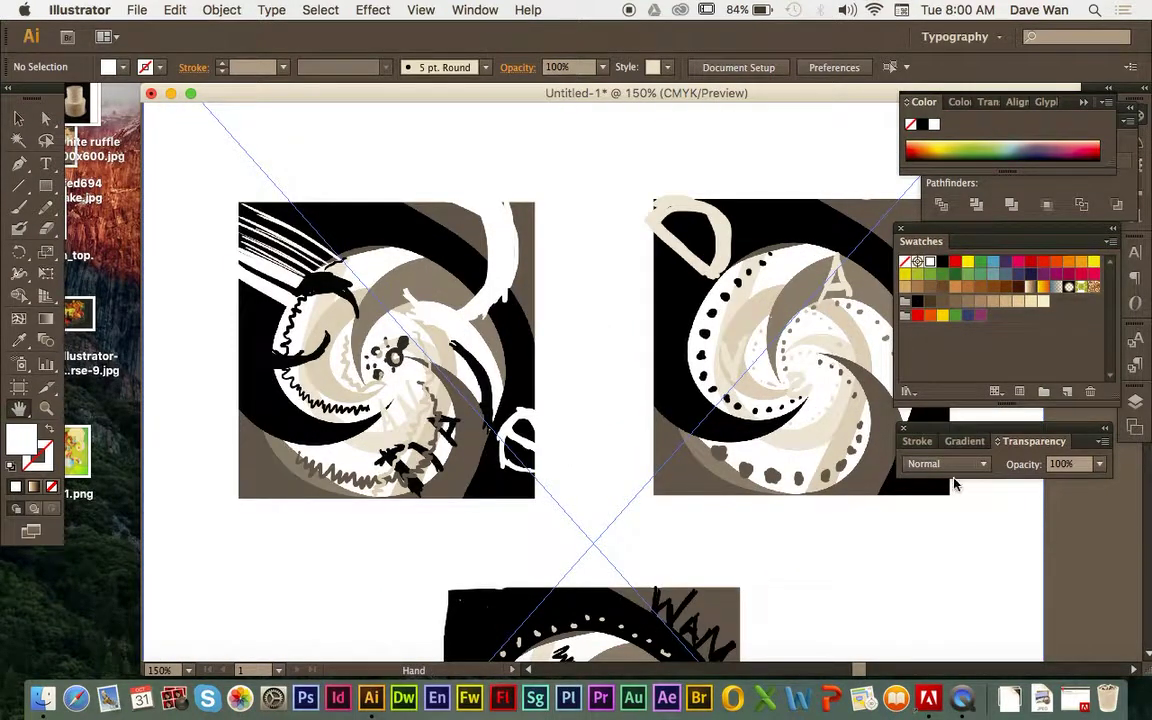
{"action": "left_click", "coordinate": [19, 163]}
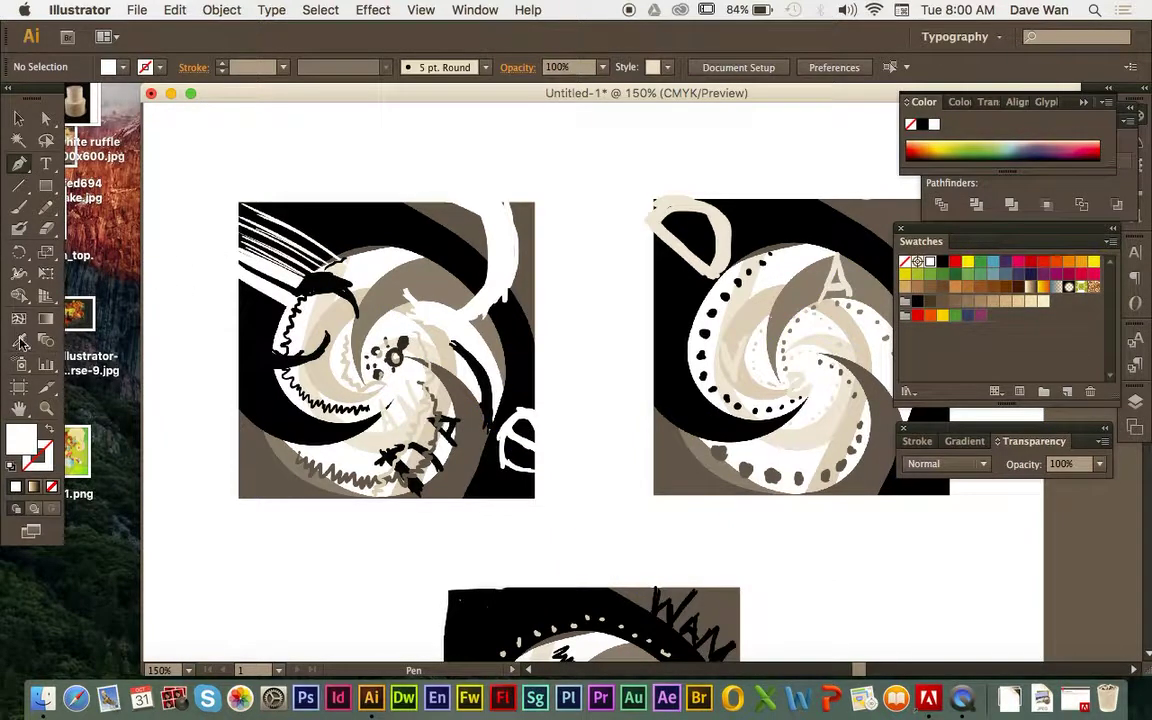
{"action": "left_click", "coordinate": [20, 341]}
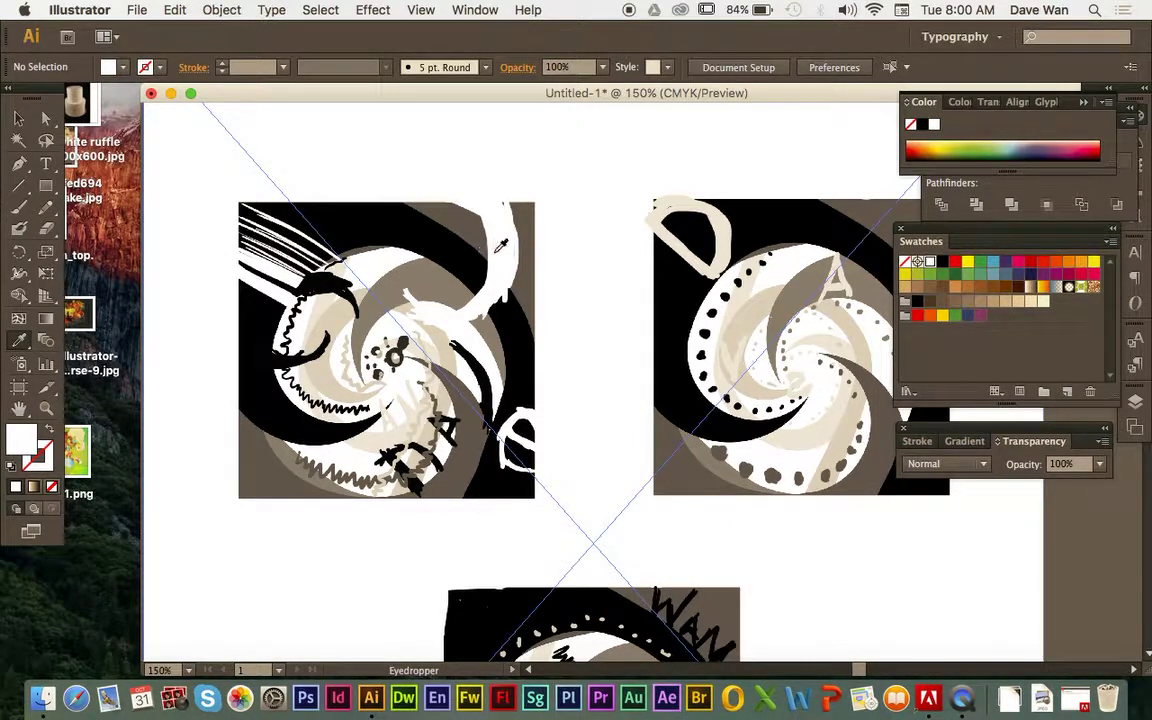
{"action": "left_click", "coordinate": [19, 163]}
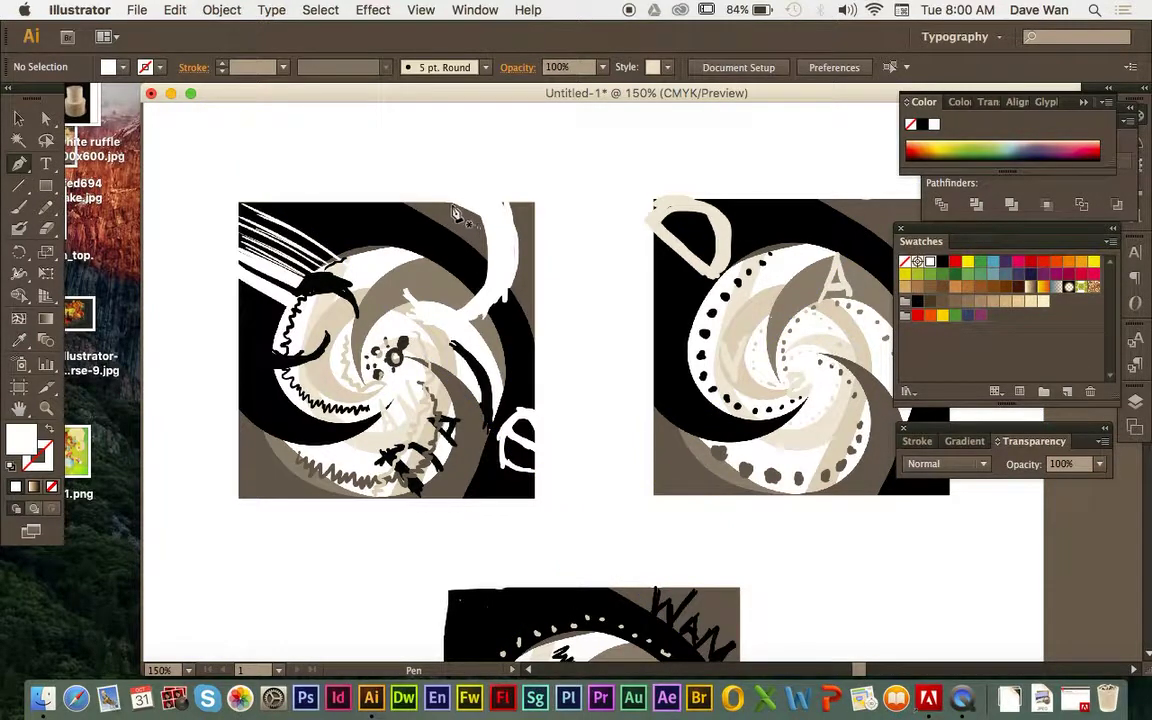
{"action": "left_click_drag", "start_coordinate": [450, 207], "coordinate": [513, 211]}
{"action": "left_click", "coordinate": [510, 204]}
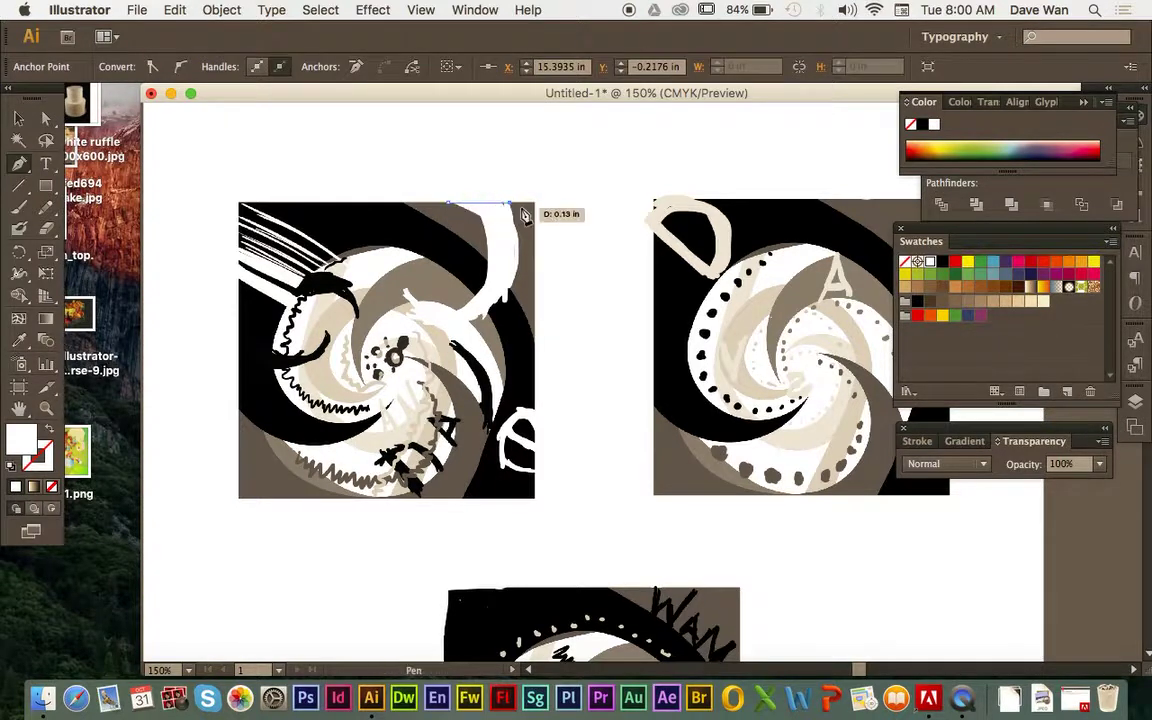
{"action": "left_click_drag", "start_coordinate": [523, 214], "coordinate": [396, 358]}
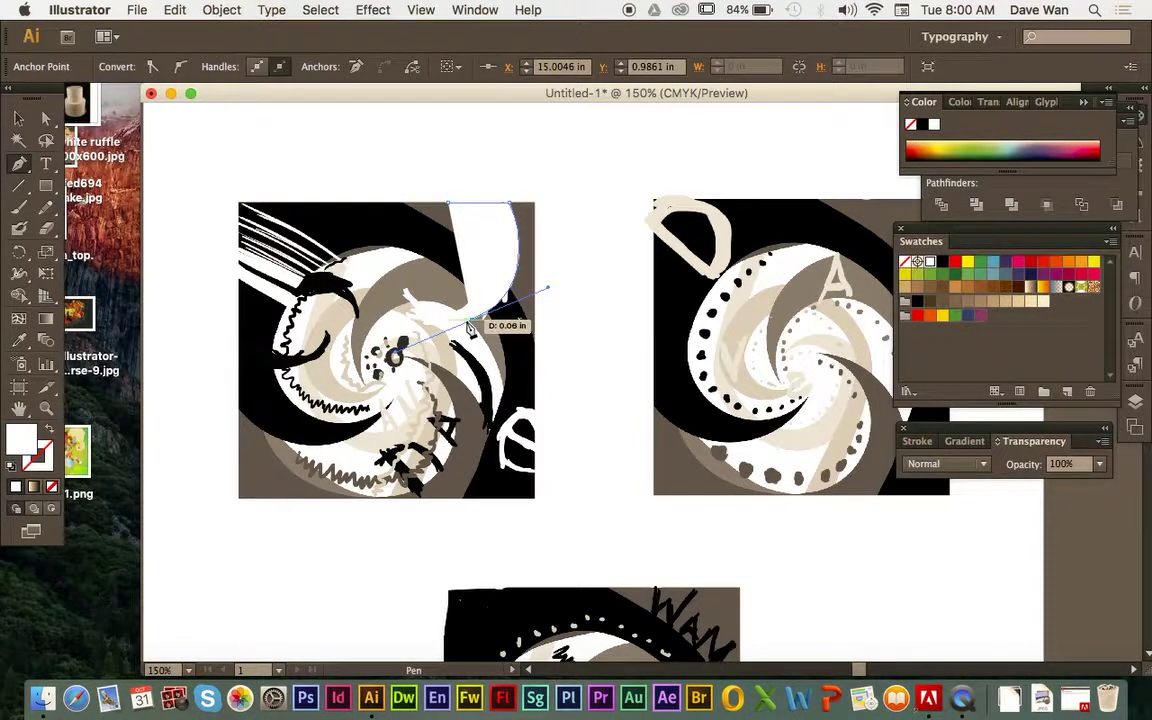
Switch the hook path to a white outline without fill, then trace its pointed tip and inner curve to close the shape
{"action": "left_click_drag", "start_coordinate": [473, 328], "coordinate": [66, 438]}
{"action": "left_click", "coordinate": [50, 429]}
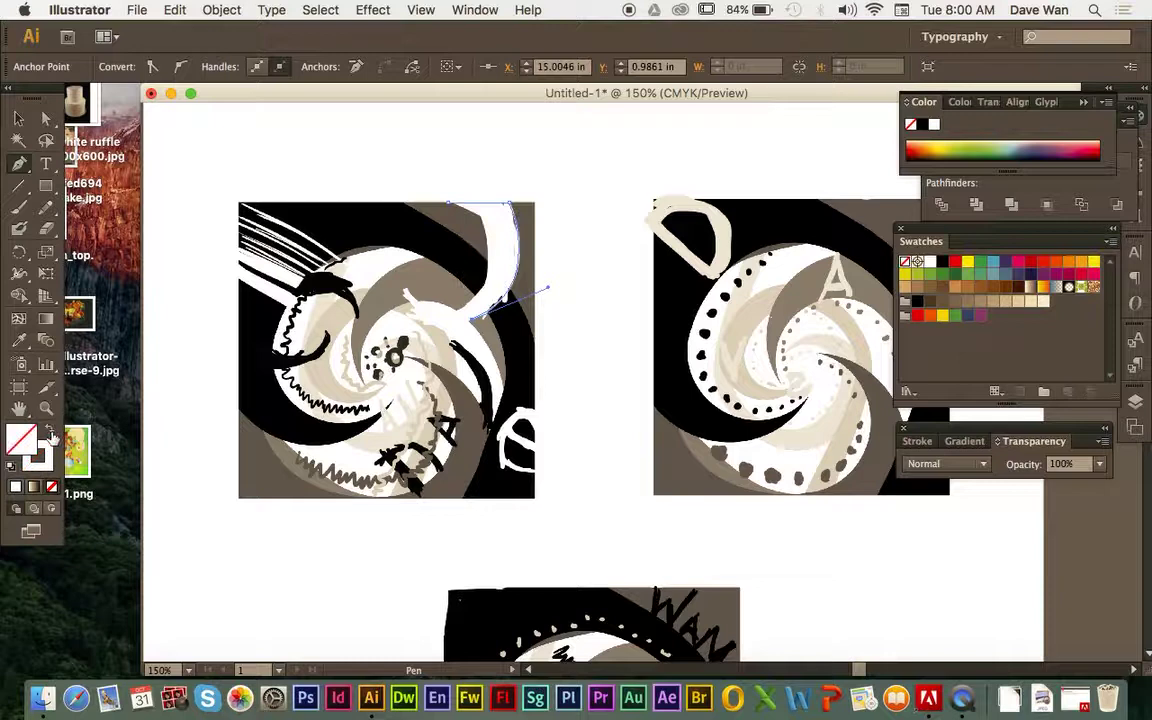
{"action": "left_click", "coordinate": [50, 429]}
{"action": "left_click", "coordinate": [50, 429]}
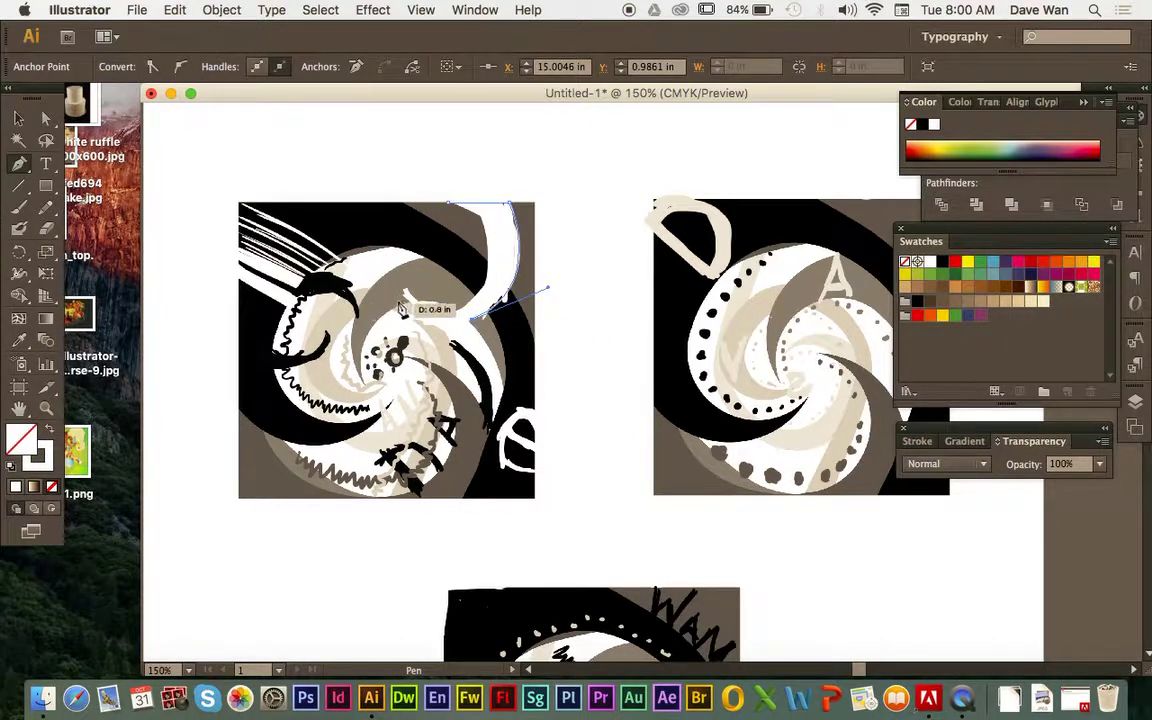
{"action": "left_click_drag", "start_coordinate": [405, 290], "coordinate": [390, 237]}
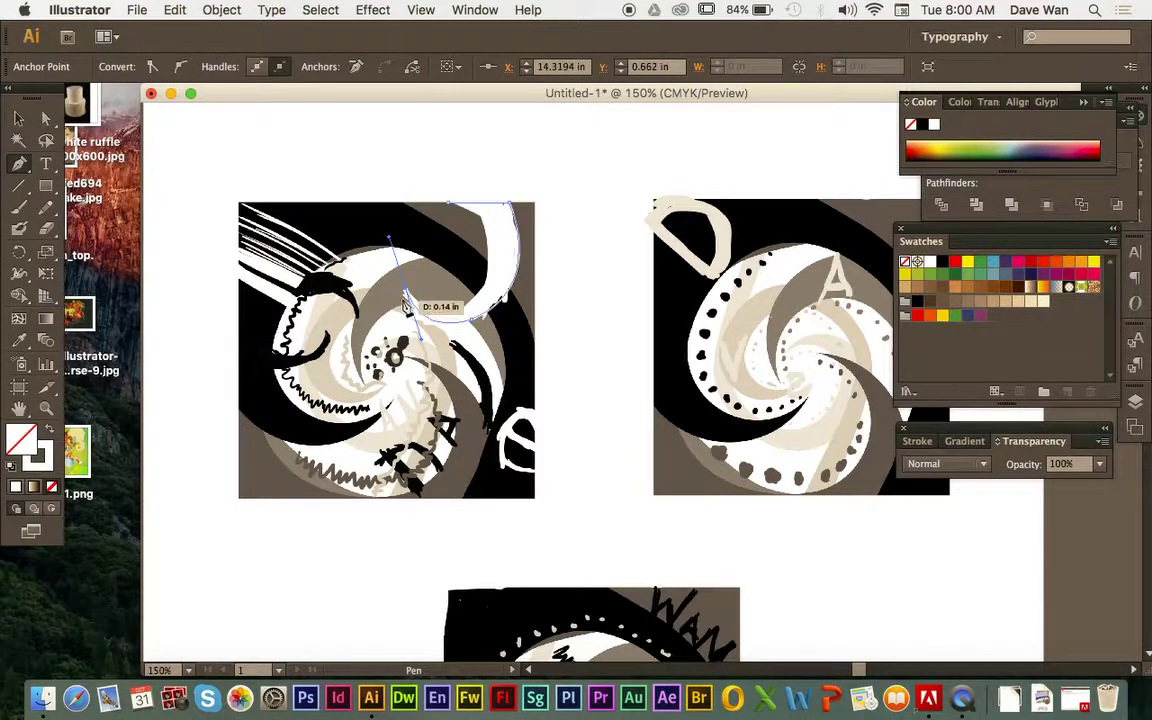
{"action": "left_click", "coordinate": [405, 290]}
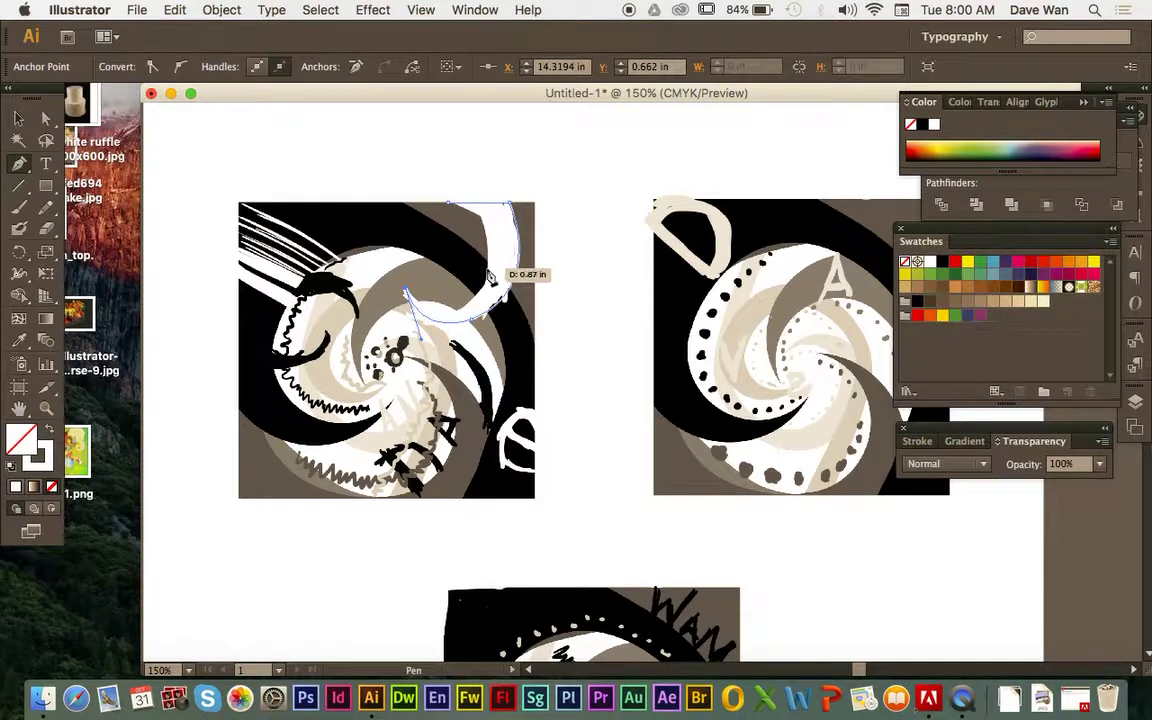
{"action": "left_click_drag", "start_coordinate": [488, 270], "coordinate": [508, 191]}
{"action": "mouse_move", "coordinate": [492, 277]}
{"action": "left_mouse_down"}
{"action": "mouse_move", "coordinate": [501, 226]}
{"action": "mouse_move", "coordinate": [463, 195]}
{"action": "mouse_move", "coordinate": [396, 192]}
{"action": "left_mouse_up"}
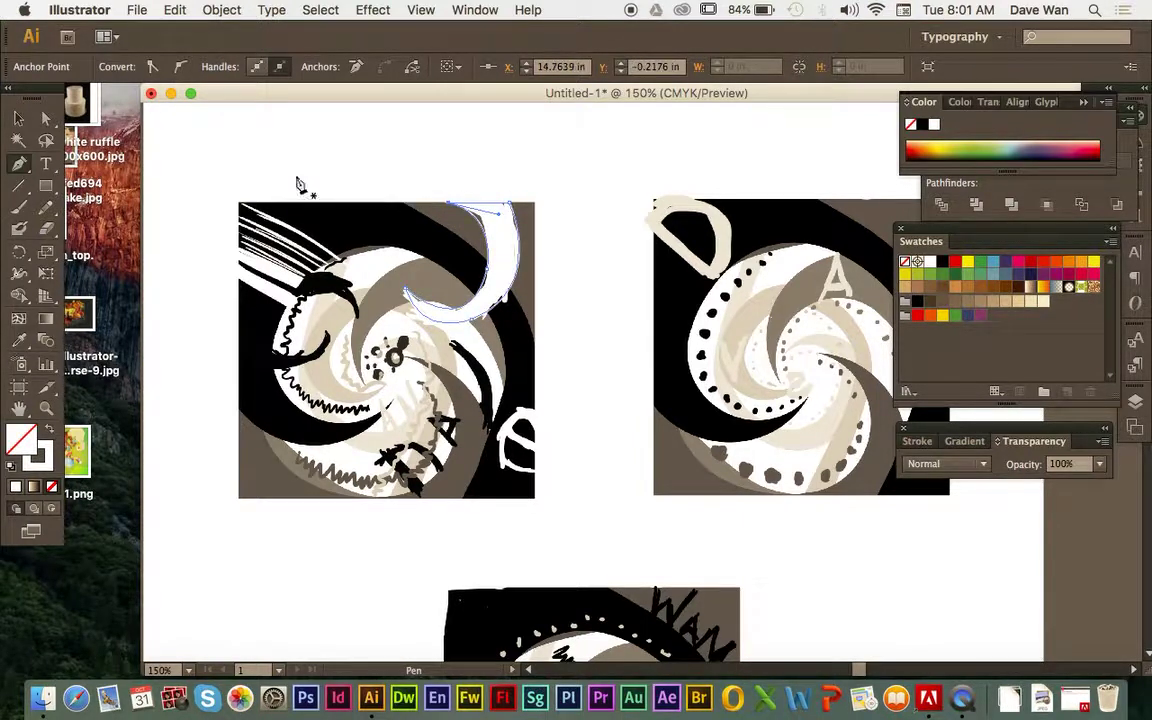
Give the traced hook shape a white fill with no stroke and deselect it
{"action": "key", "text": "v"}
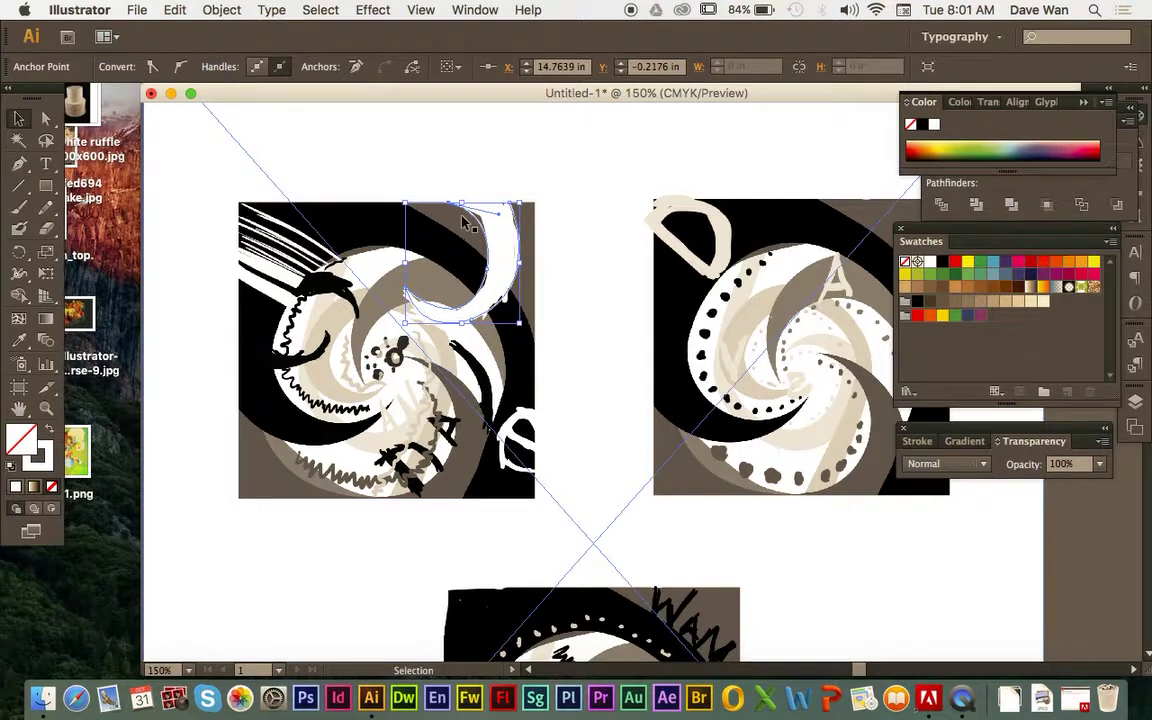
{"action": "left_click", "coordinate": [48, 430]}
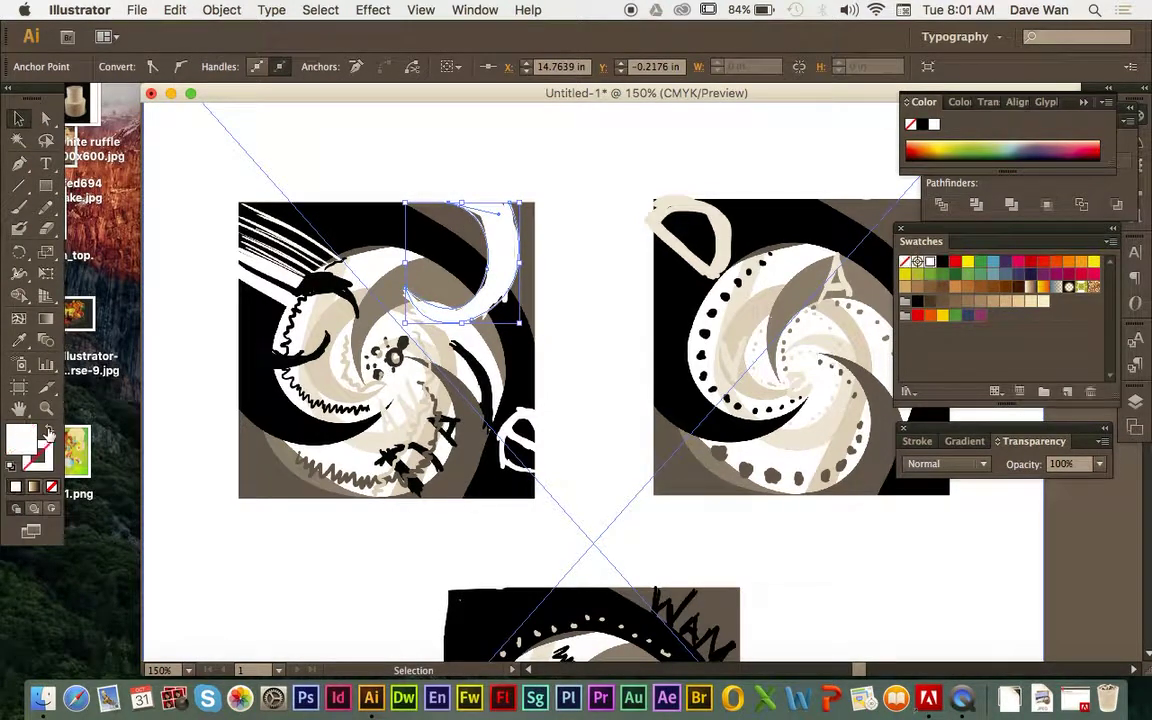
{"action": "left_click", "coordinate": [172, 360]}
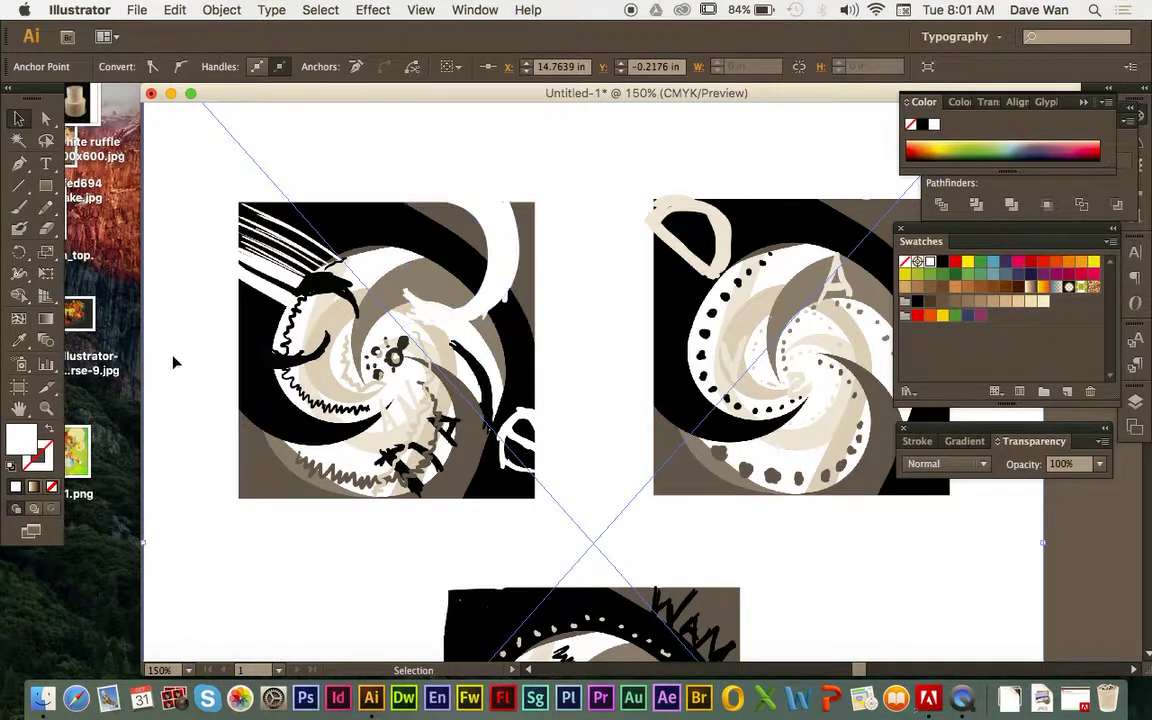
Move the white hook shape off the sketch onto the upper-right area of the large swirl artwork
{"action": "left_click_drag", "start_coordinate": [490, 300], "coordinate": [578, 318]}
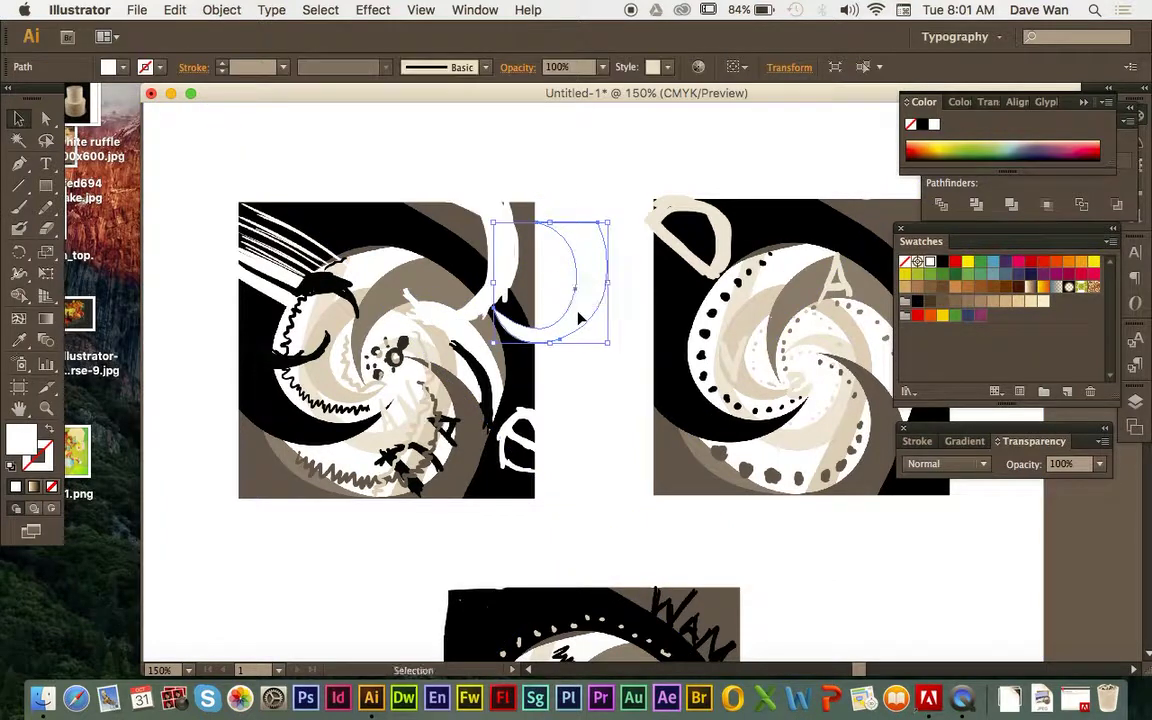
{"action": "key", "text": "super+minus"}
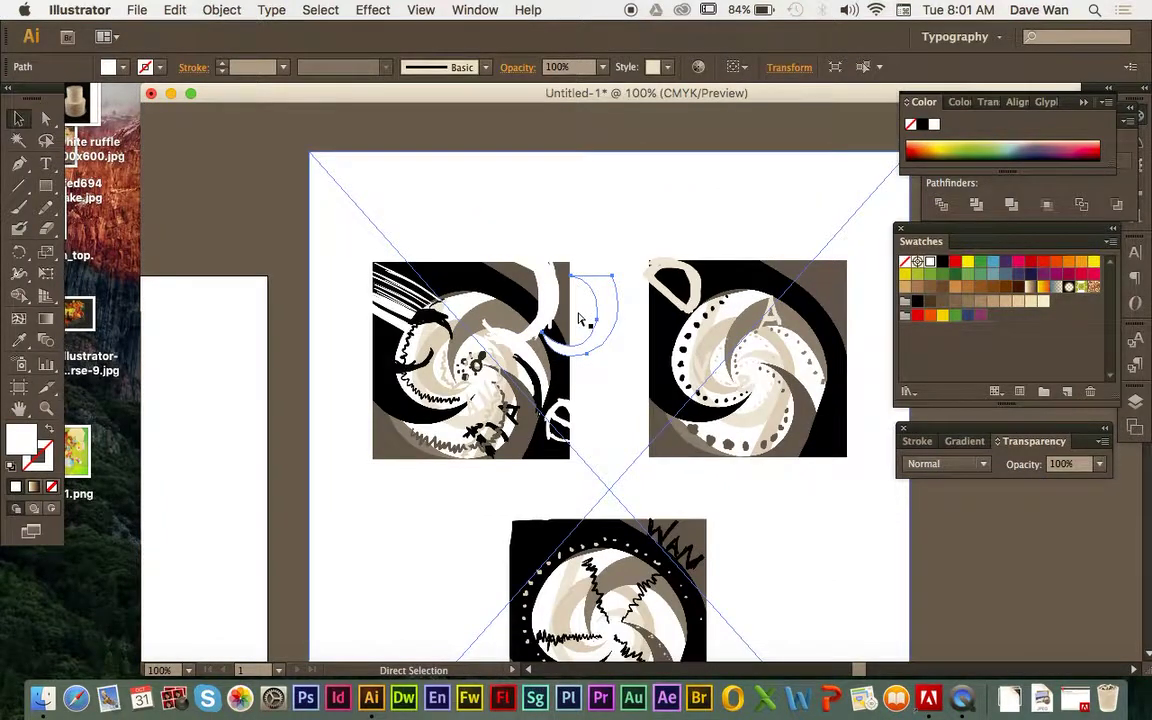
{"action": "key", "text": "v"}
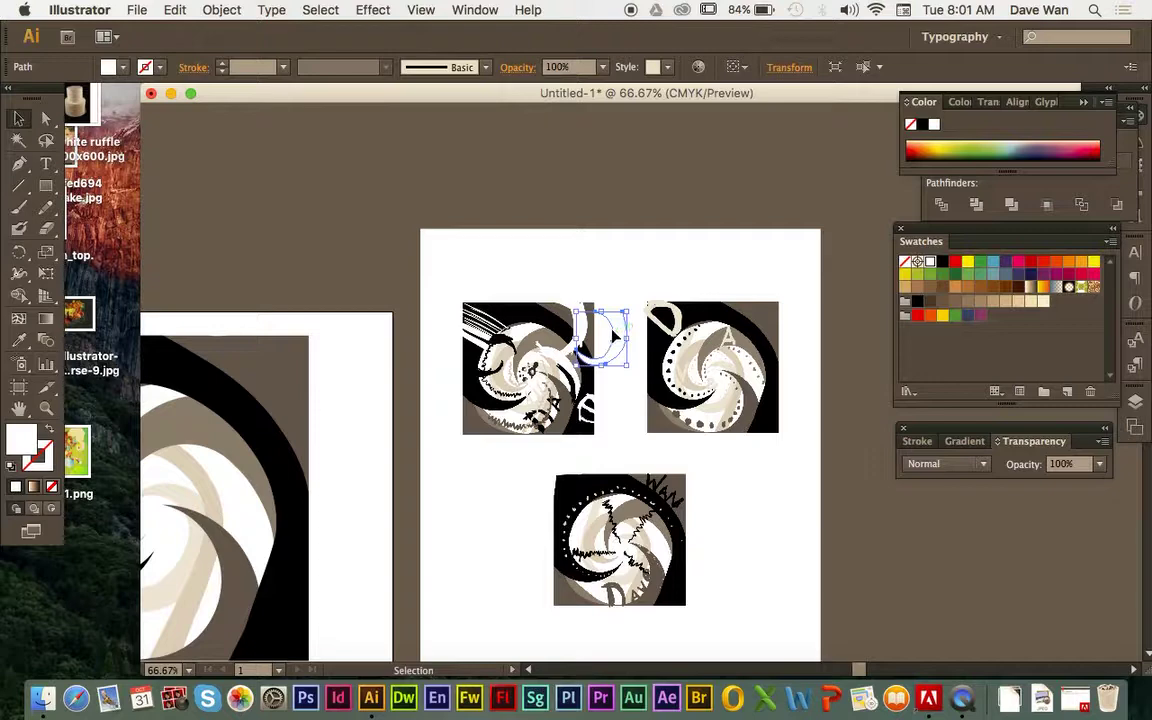
{"action": "left_click_drag", "start_coordinate": [613, 338], "coordinate": [234, 361]}
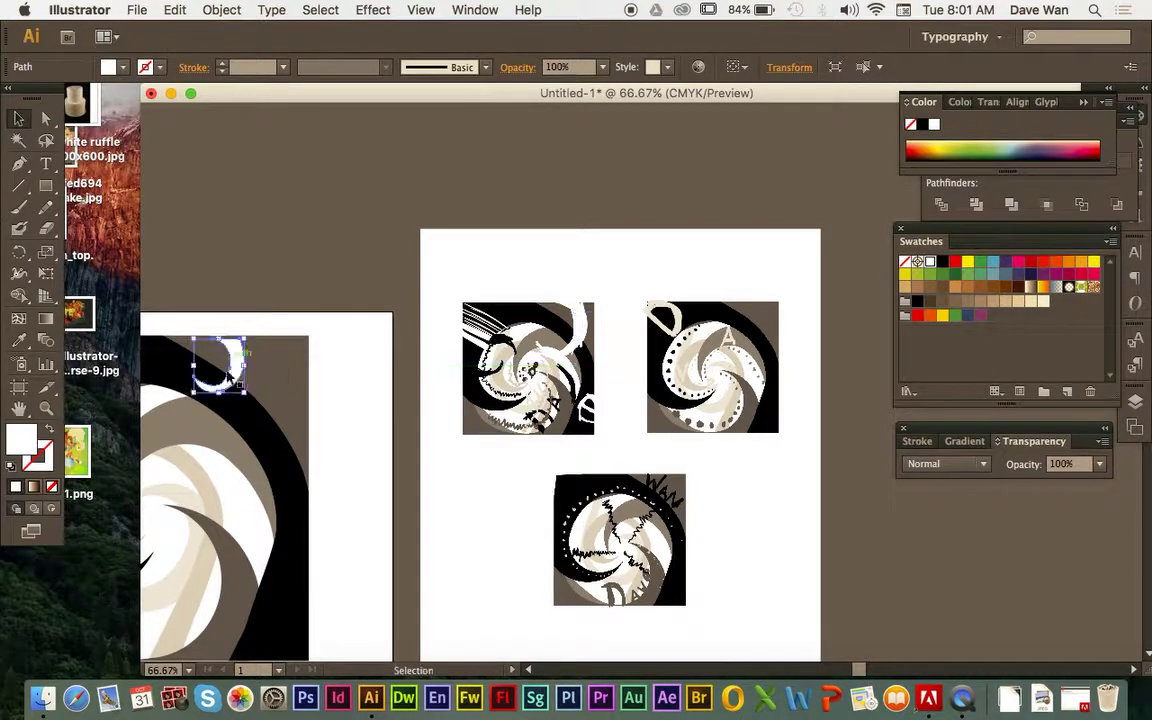
Enlarge the white hook proportionally and position it with its flat end on the artwork's top edge near the upper-right corner
{"action": "left_click_drag", "start_coordinate": [304, 452], "coordinate": [529, 398]}
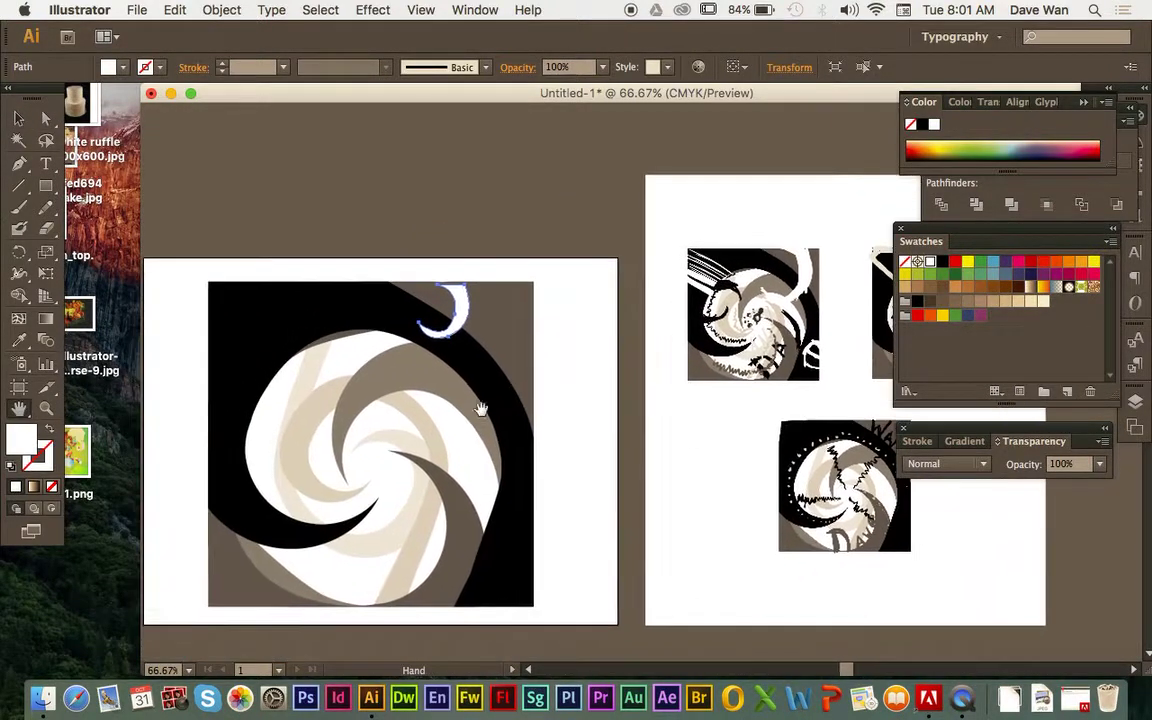
{"action": "left_click", "coordinate": [18, 118]}
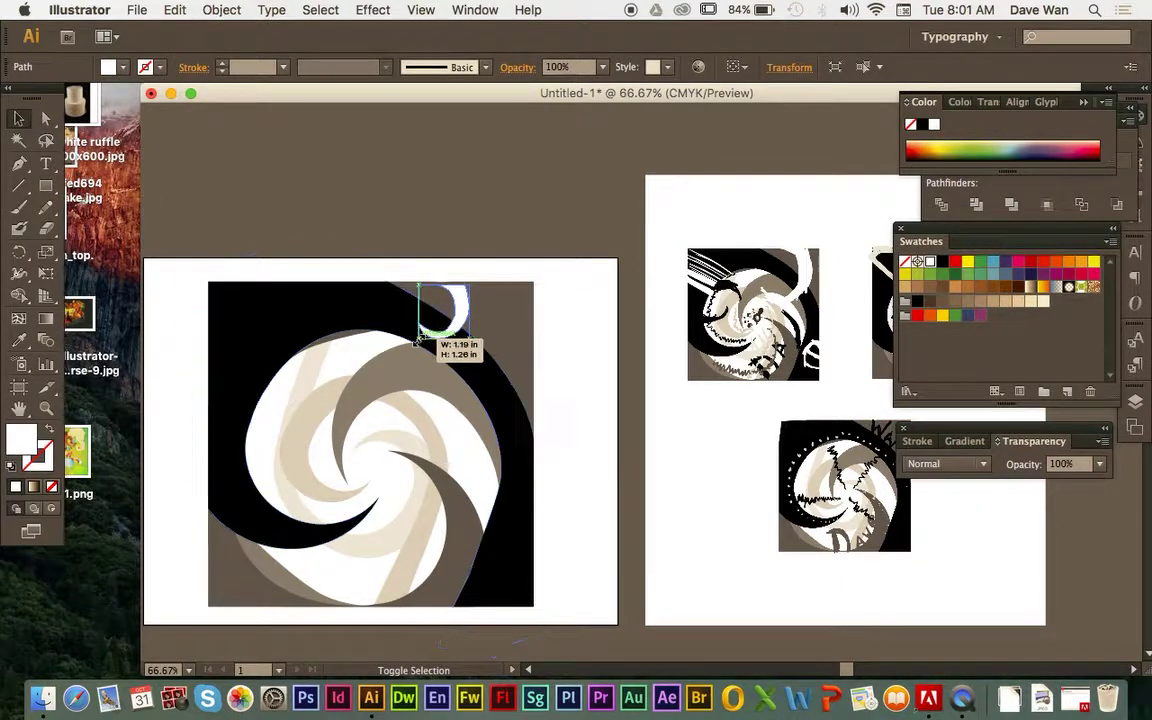
{"action": "left_click_drag", "start_coordinate": [416, 341], "coordinate": [334, 428]}
{"action": "left_click_drag", "start_coordinate": [452, 362], "coordinate": [502, 357]}
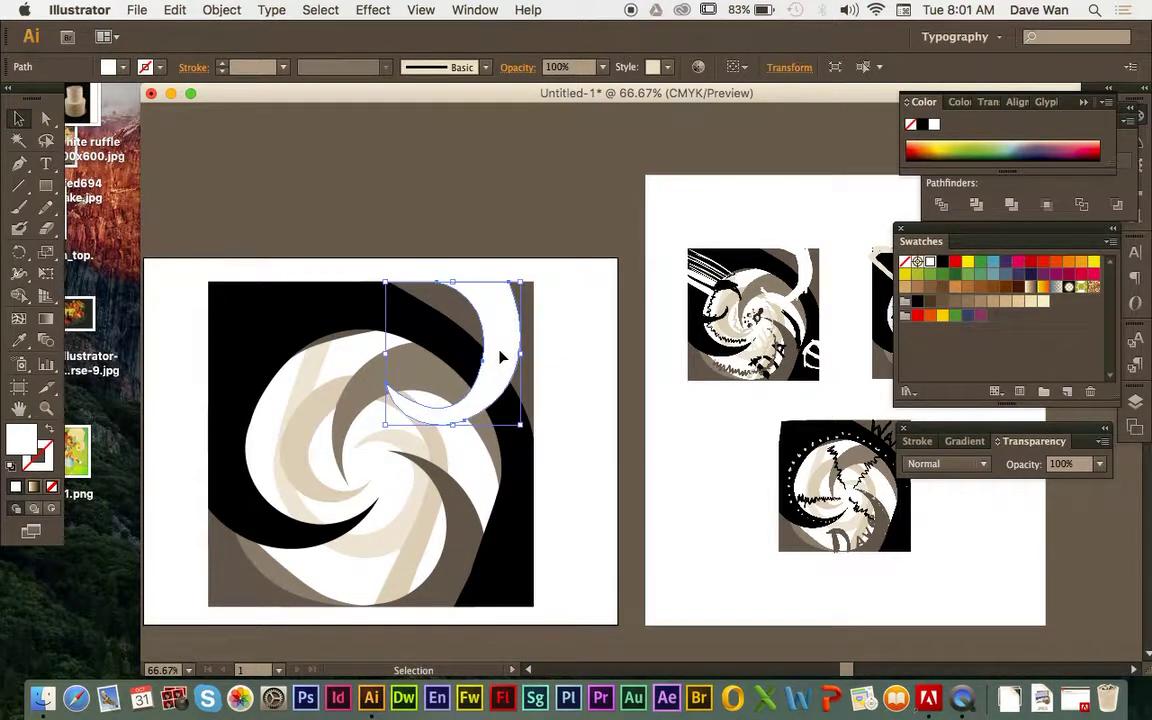
Nudge the white hook left in ten small increments and deselect it
{"action": "key", "text": "Left"}
{"action": "key", "text": "Left"}
{"action": "key", "text": "Left"}
{"action": "key", "text": "Left"}
{"action": "key", "text": "Left"}
{"action": "key", "text": "Left"}
{"action": "key", "text": "Left"}
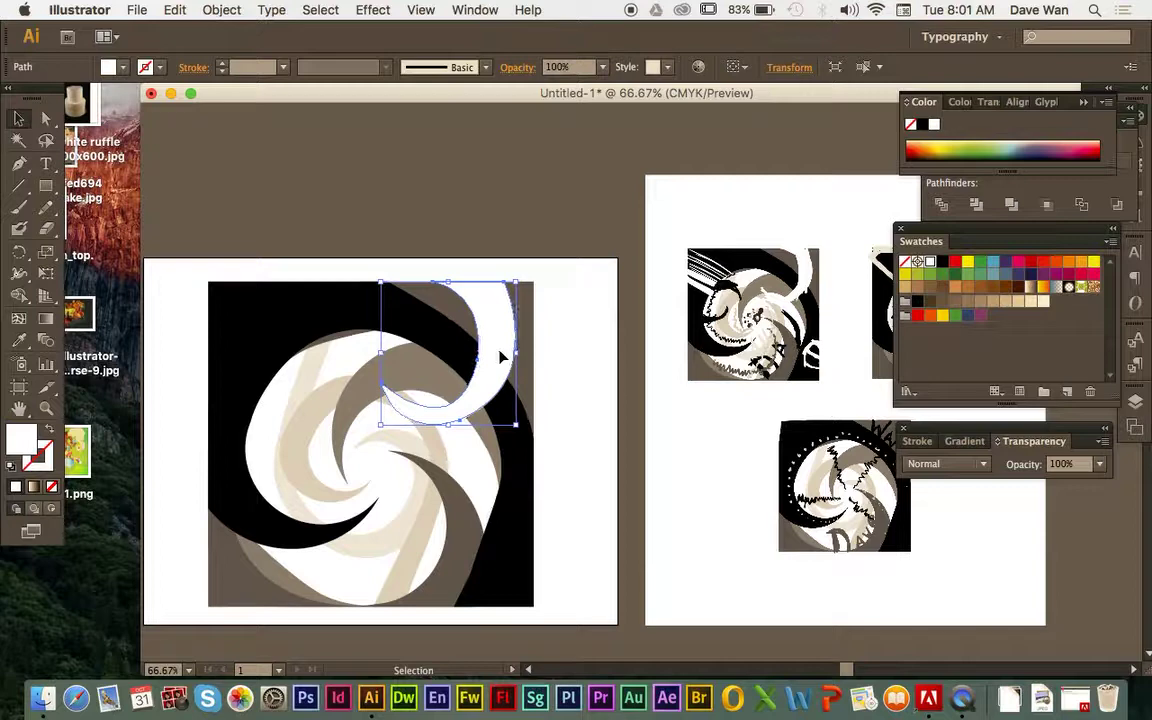
{"action": "key", "text": "Left"}
{"action": "key", "text": "Left"}
{"action": "key", "text": "Left"}
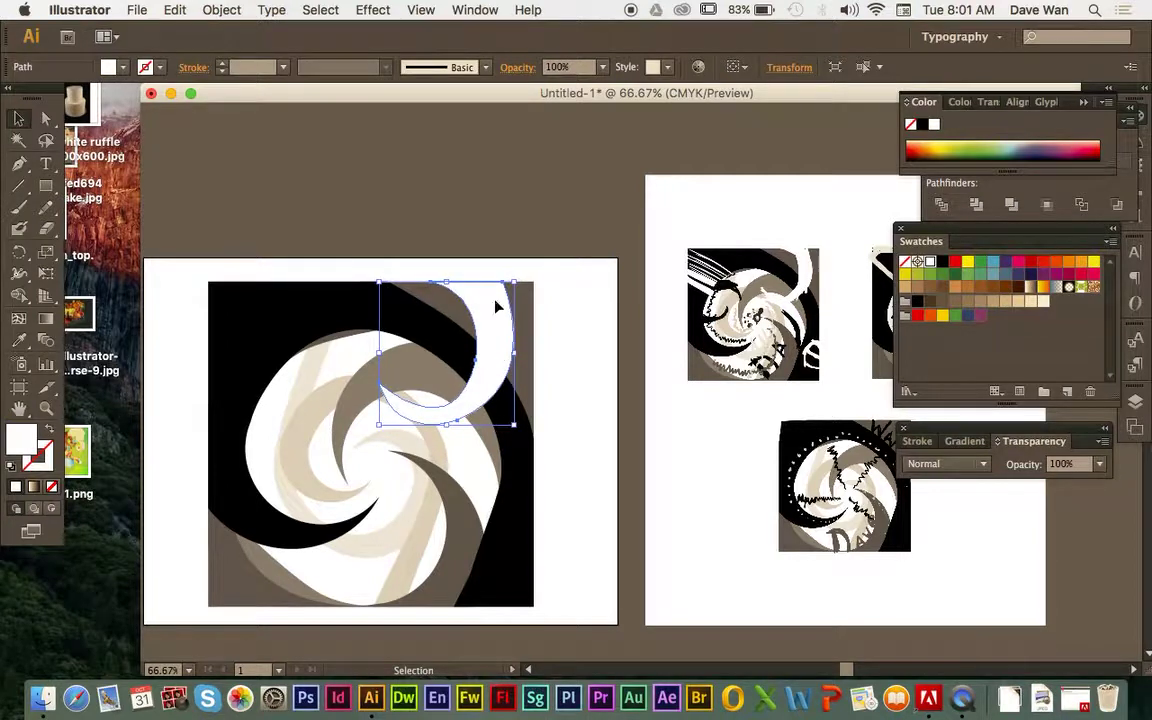
{"action": "left_click", "coordinate": [509, 234]}
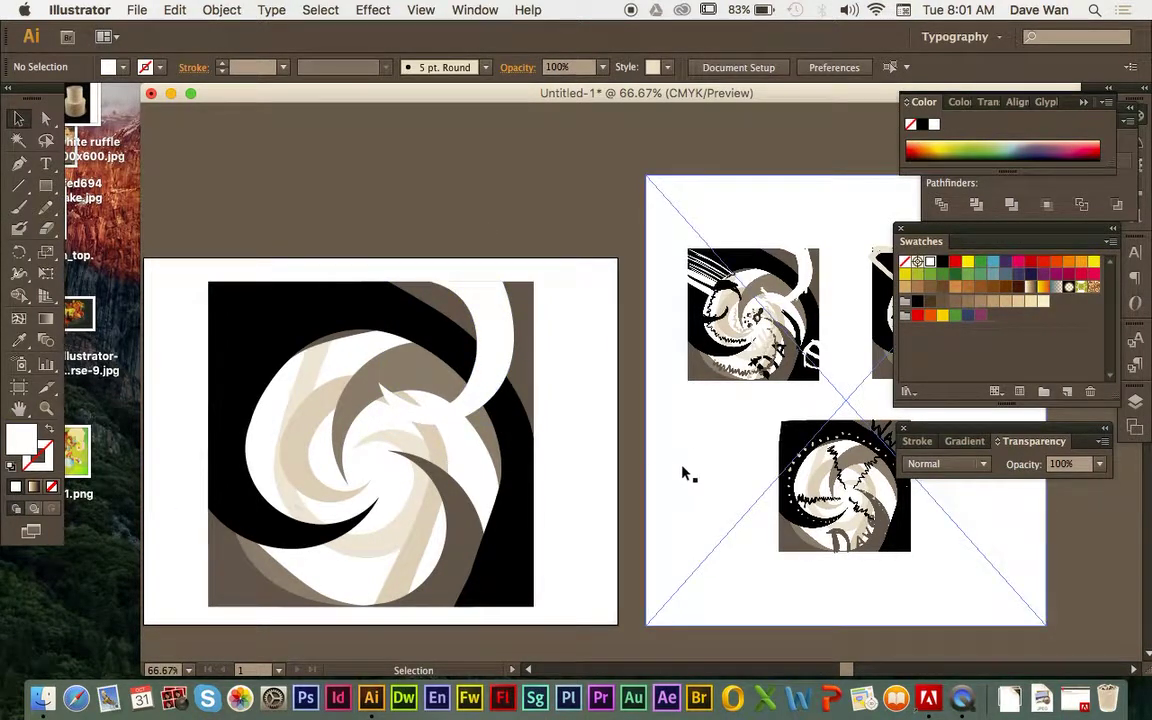
Sample black from the first sketch with the Eyedropper as the fill colour for a new Pen tool path
{"action": "key", "text": "super+equal"}
{"action": "key", "text": "super+equal"}
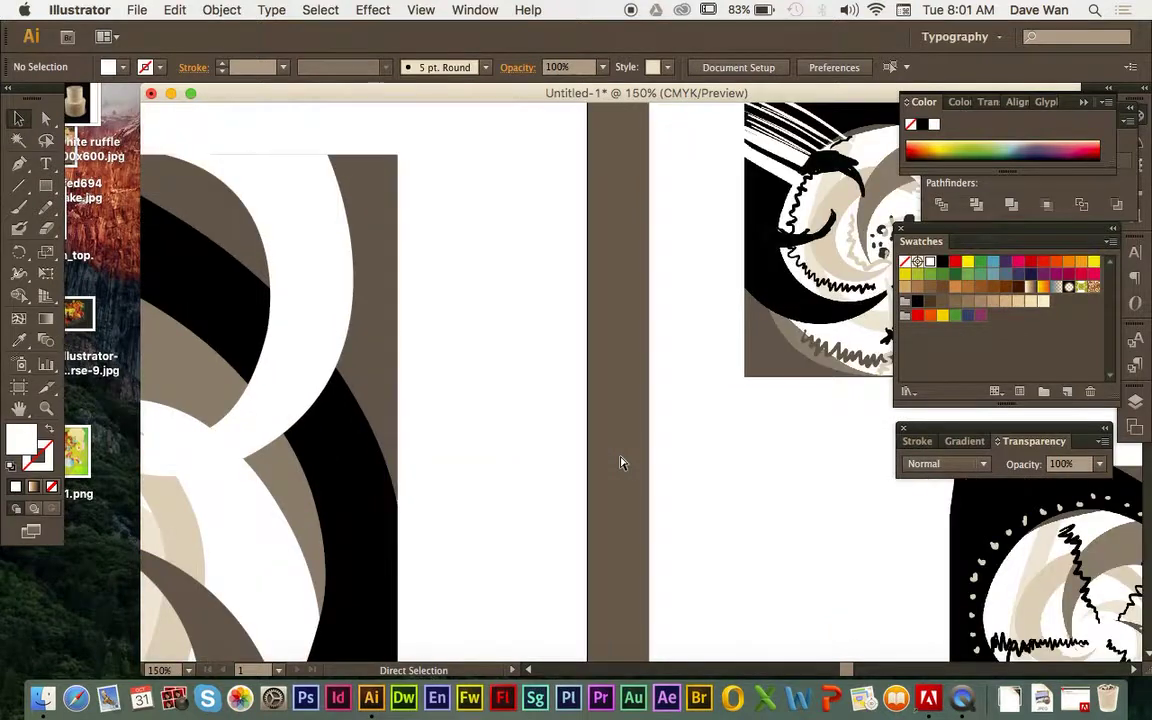
{"action": "left_click", "coordinate": [19, 408]}
{"action": "left_click_drag", "start_coordinate": [631, 377], "coordinate": [361, 499]}
{"action": "left_click", "coordinate": [18, 163]}
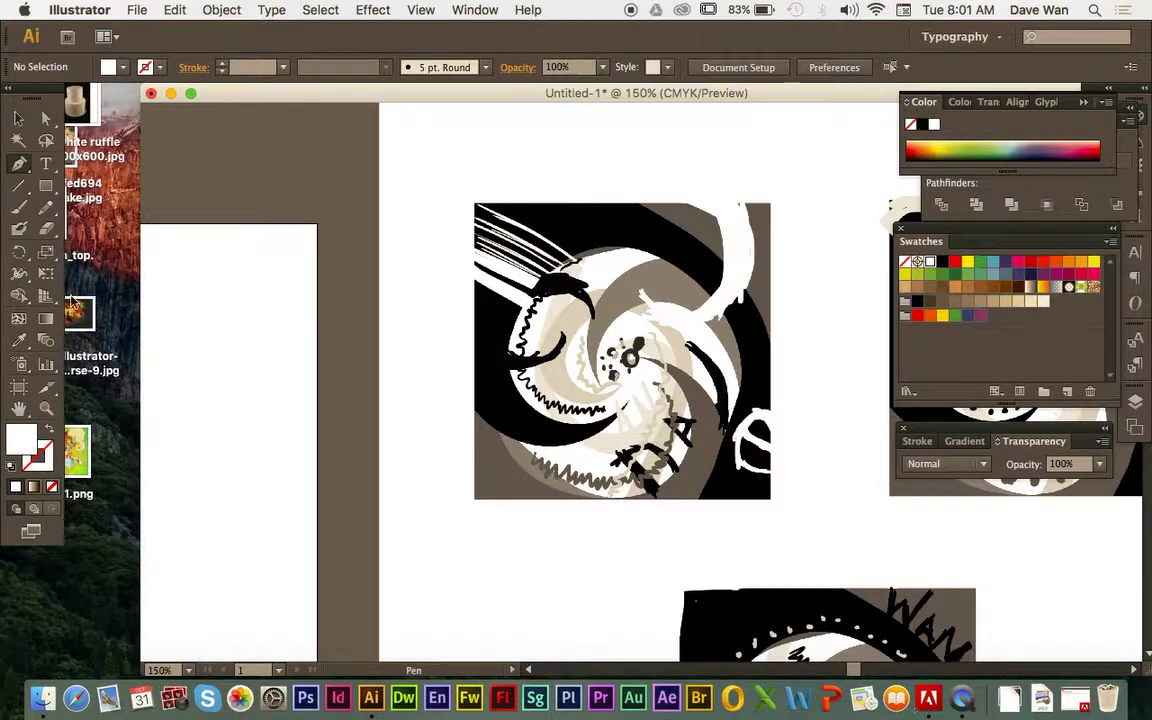
{"action": "left_click", "coordinate": [20, 341]}
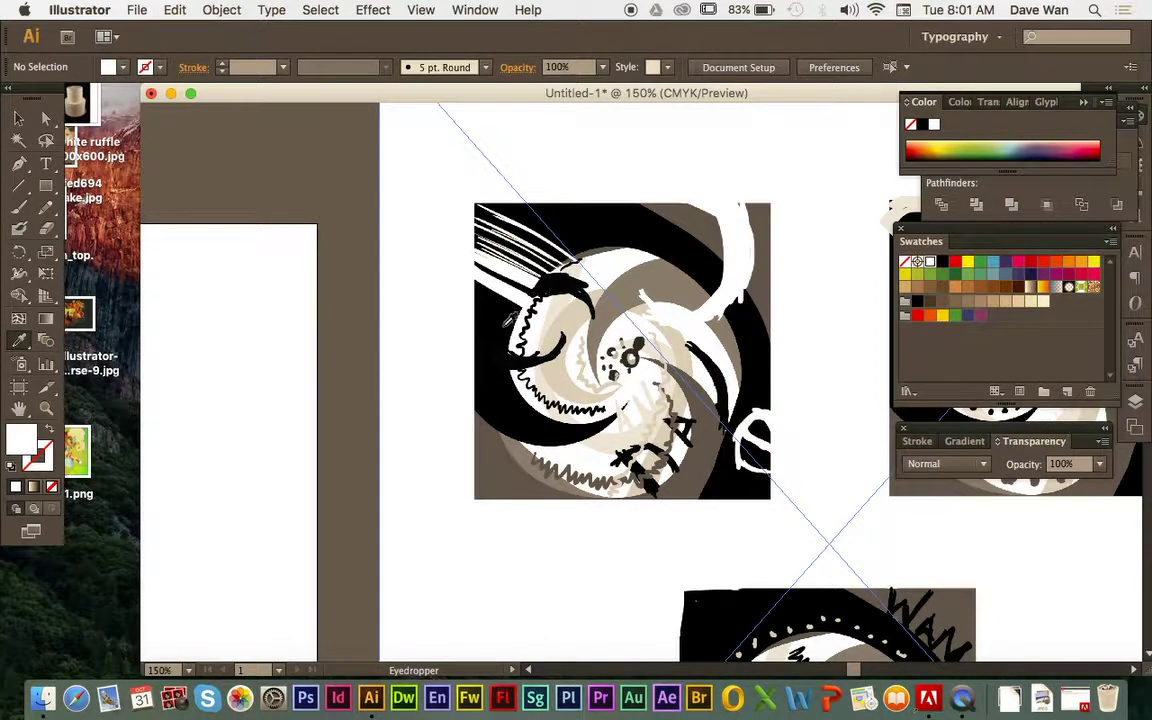
{"action": "left_click", "coordinate": [513, 256]}
{"action": "key", "text": "p"}
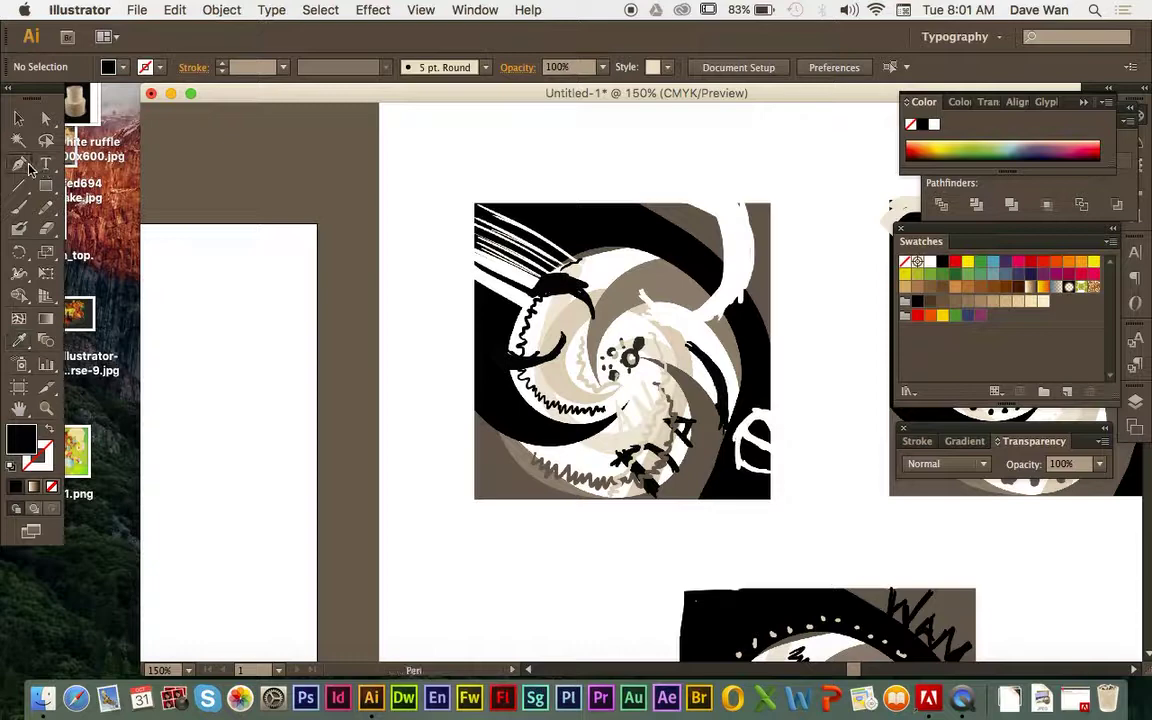
Trace the black crescent beneath the first sketch's white streaks as a closed path, switching to an unfilled black outline partway through
{"action": "left_click", "coordinate": [540, 276]}
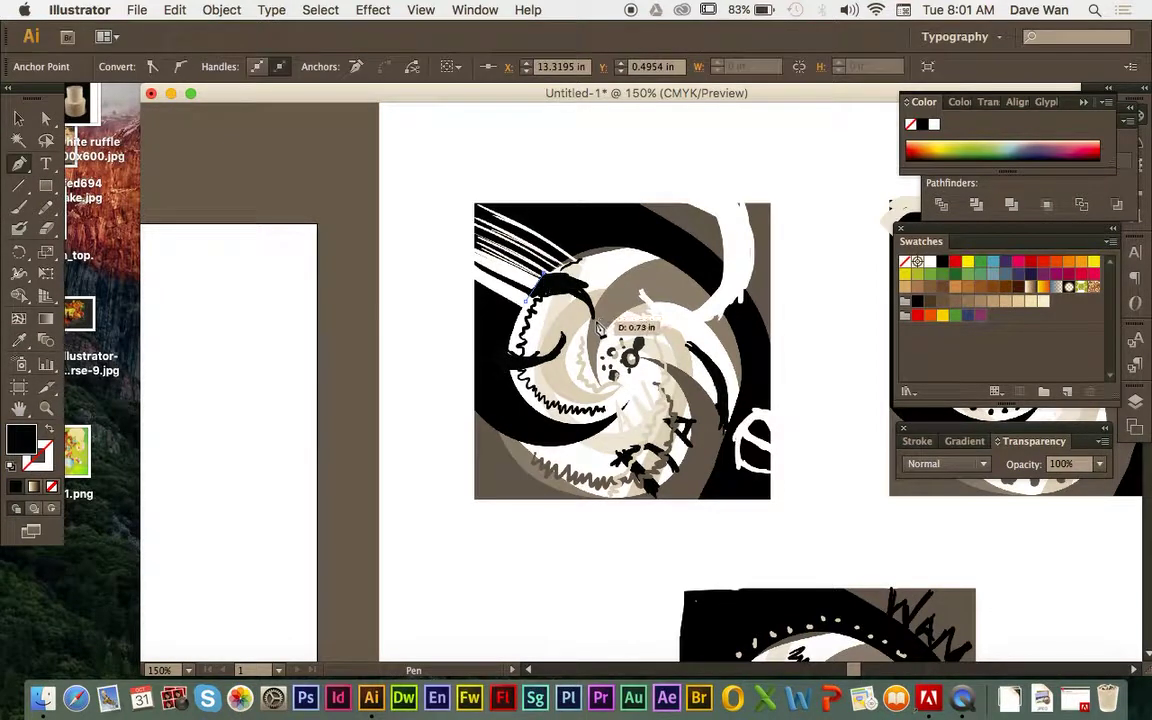
{"action": "left_click", "coordinate": [595, 329]}
{"action": "left_click_drag", "start_coordinate": [576, 372], "coordinate": [594, 384]}
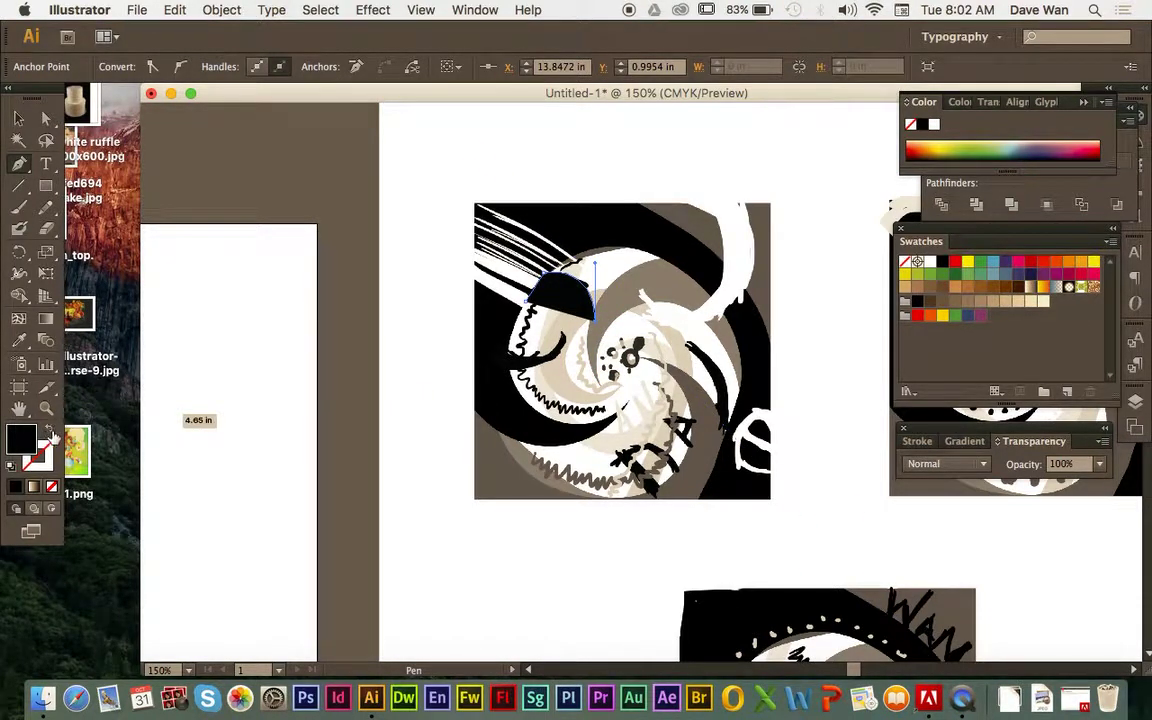
{"action": "left_click", "coordinate": [50, 430]}
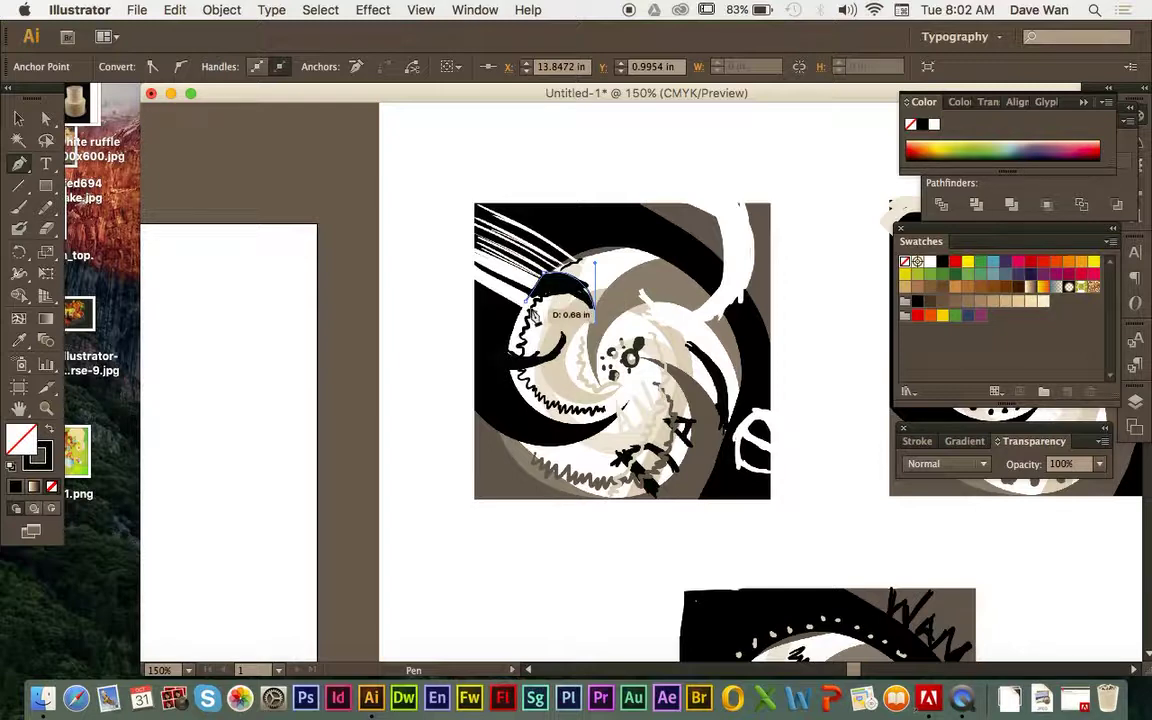
{"action": "left_click", "coordinate": [527, 301]}
{"action": "left_click_drag", "start_coordinate": [530, 298], "coordinate": [471, 332]}
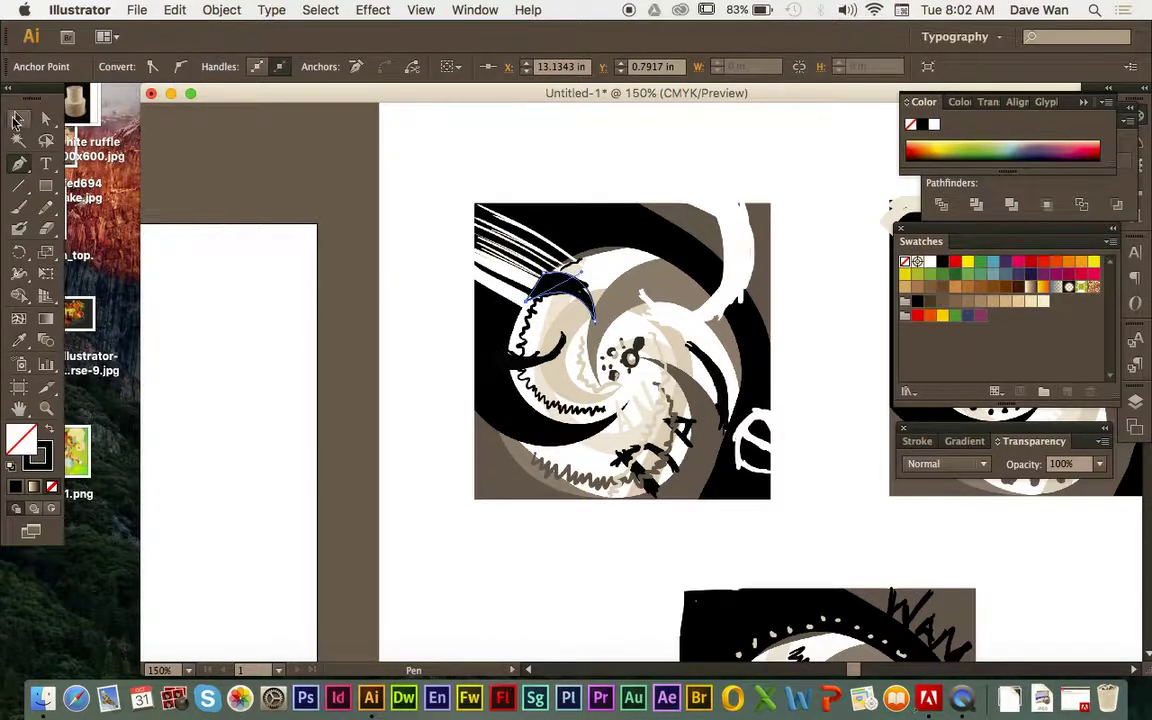
Give the traced crescent a black fill with no stroke
{"action": "left_click", "coordinate": [17, 120]}
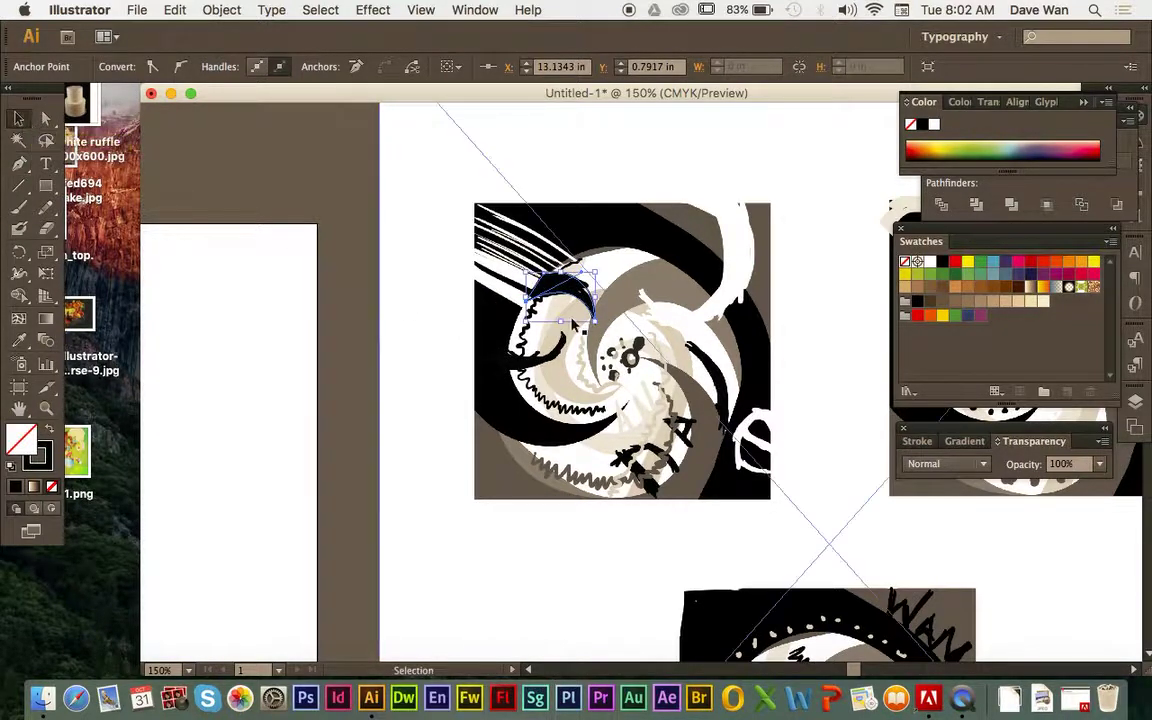
{"action": "left_click", "coordinate": [50, 432]}
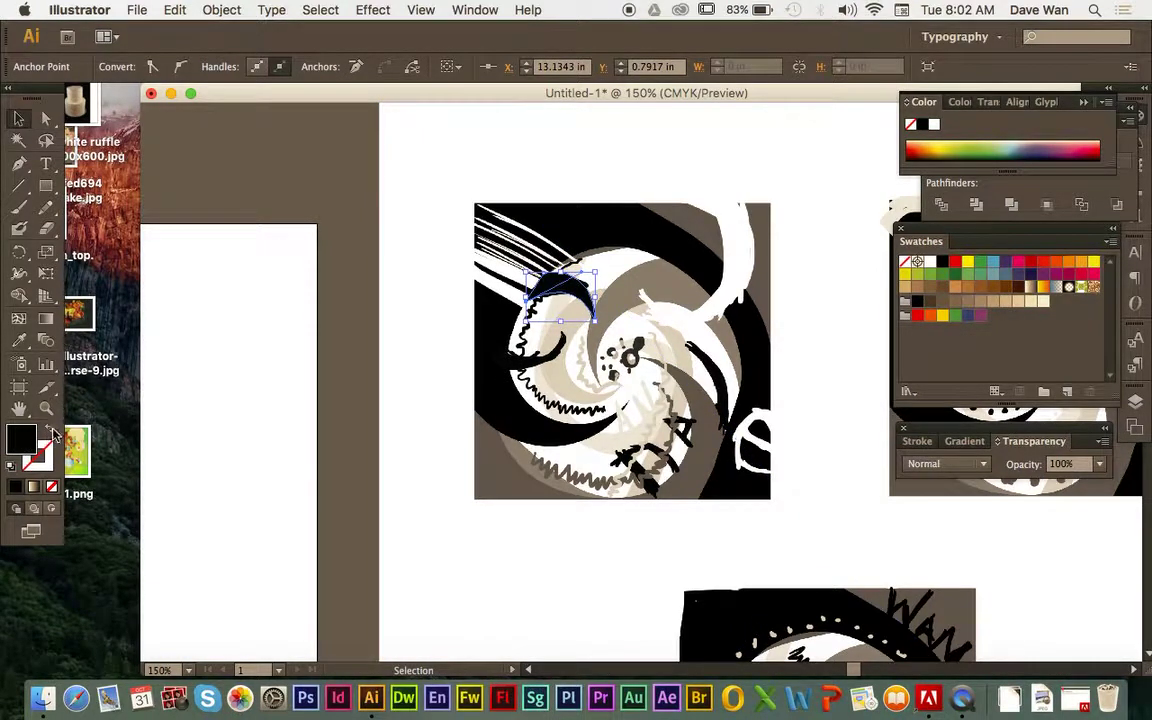
{"action": "left_click", "coordinate": [51, 431]}
{"action": "left_click", "coordinate": [51, 431]}
{"action": "key", "text": "super+minus"}
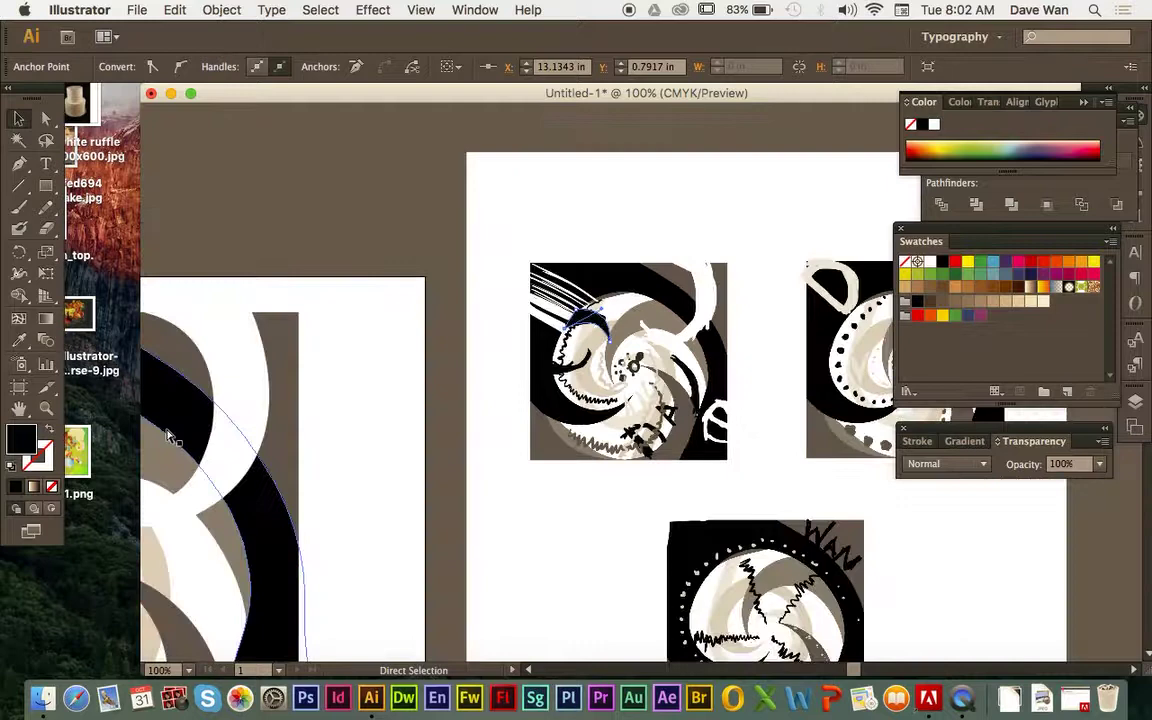
Move the black crescent from the first sketch onto the upper left of the swirl artwork, enlarge it and deselect it
{"action": "key", "text": "super+minus"}
{"action": "key", "text": "super+minus"}
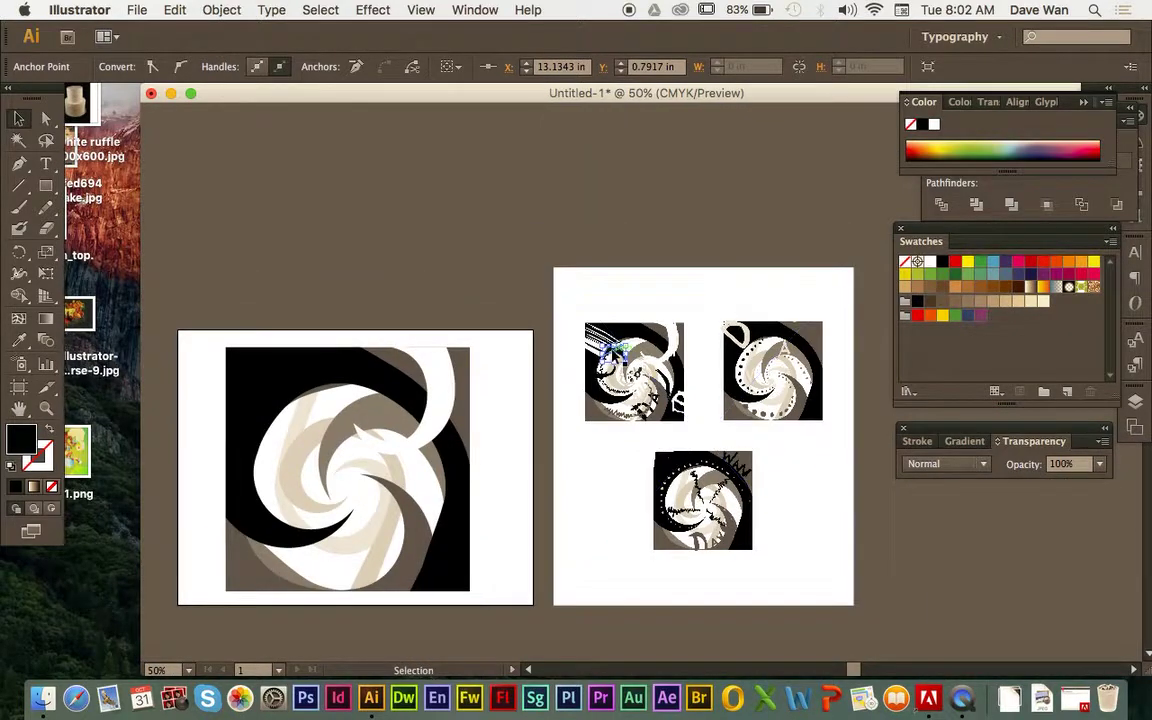
{"action": "left_click_drag", "start_coordinate": [613, 355], "coordinate": [247, 405]}
{"action": "left_click_drag", "start_coordinate": [284, 446], "coordinate": [299, 425]}
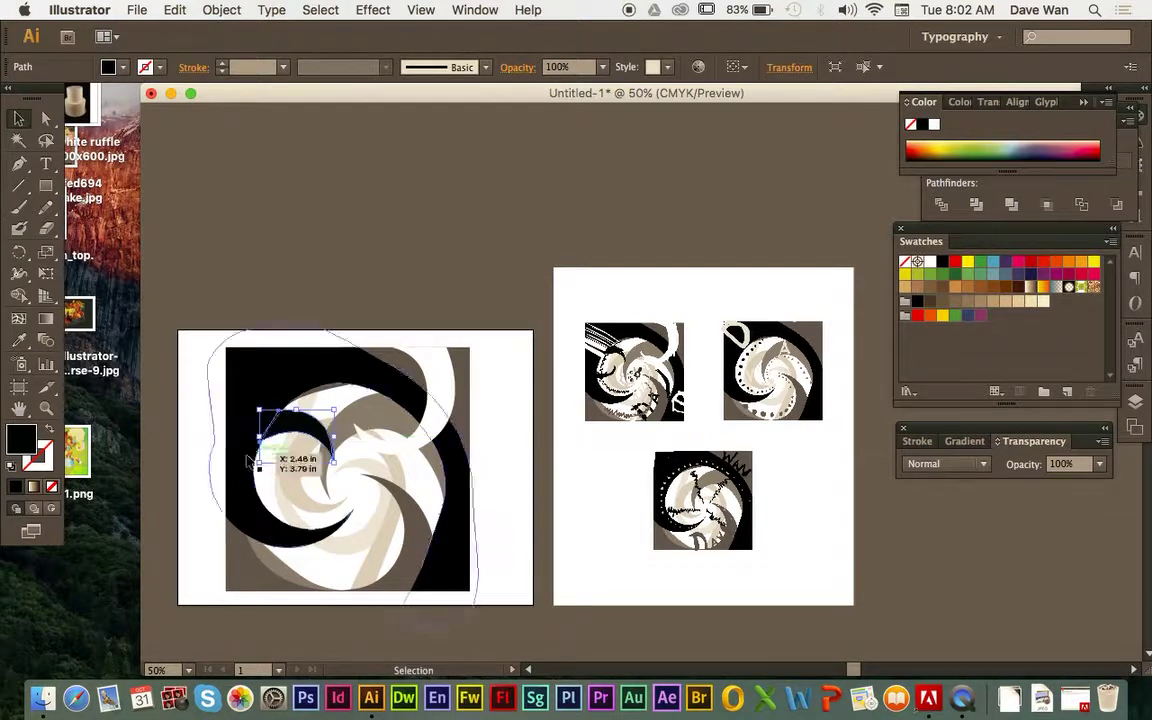
{"action": "left_click", "coordinate": [185, 440]}
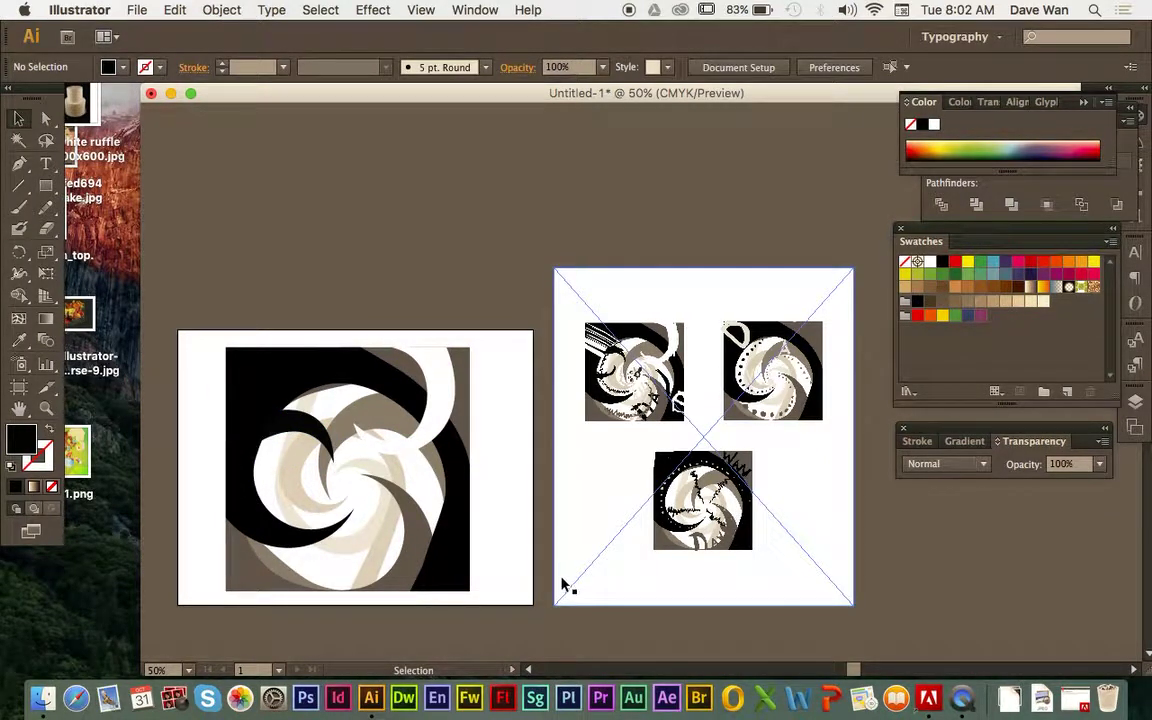
Draw a closed black triangular spike with the Pen tool over the third sketch's upper-left zigzag, from the swirl centre to the top edge
{"action": "key", "text": "super+equal"}
{"action": "key", "text": "super+equal"}
{"action": "key", "text": "super+equal"}
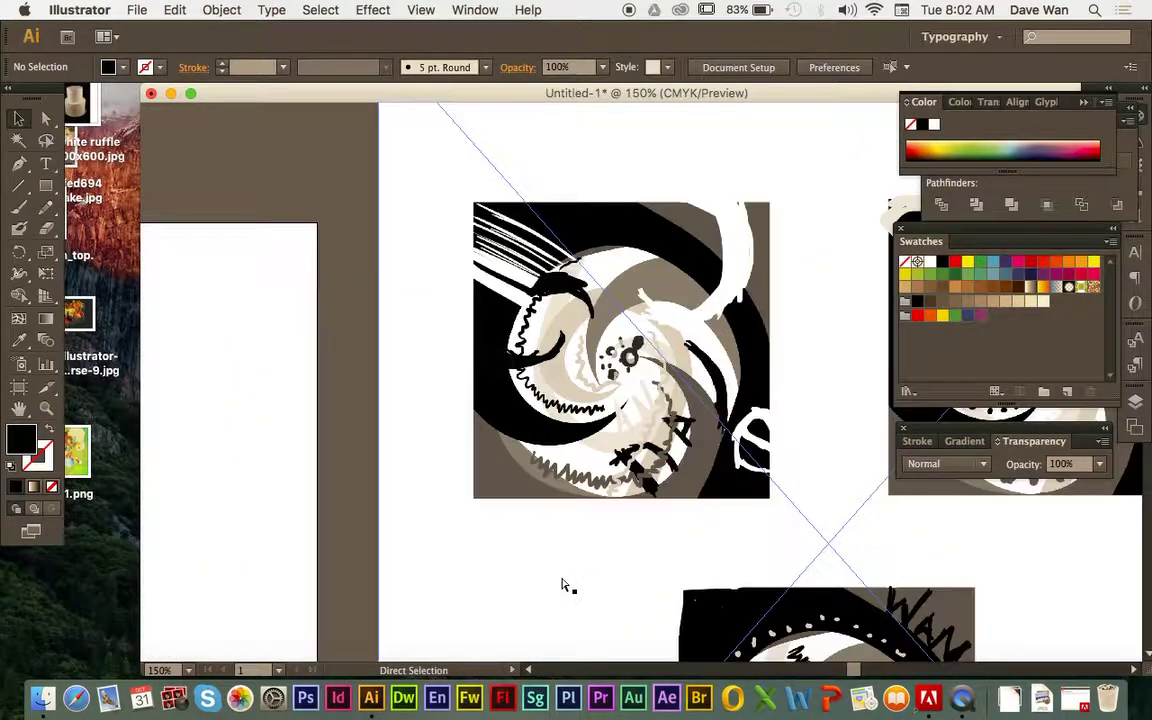
{"action": "scroll", "coordinate": [857, 672], "scroll_direction": "up", "scroll_amount": 10}
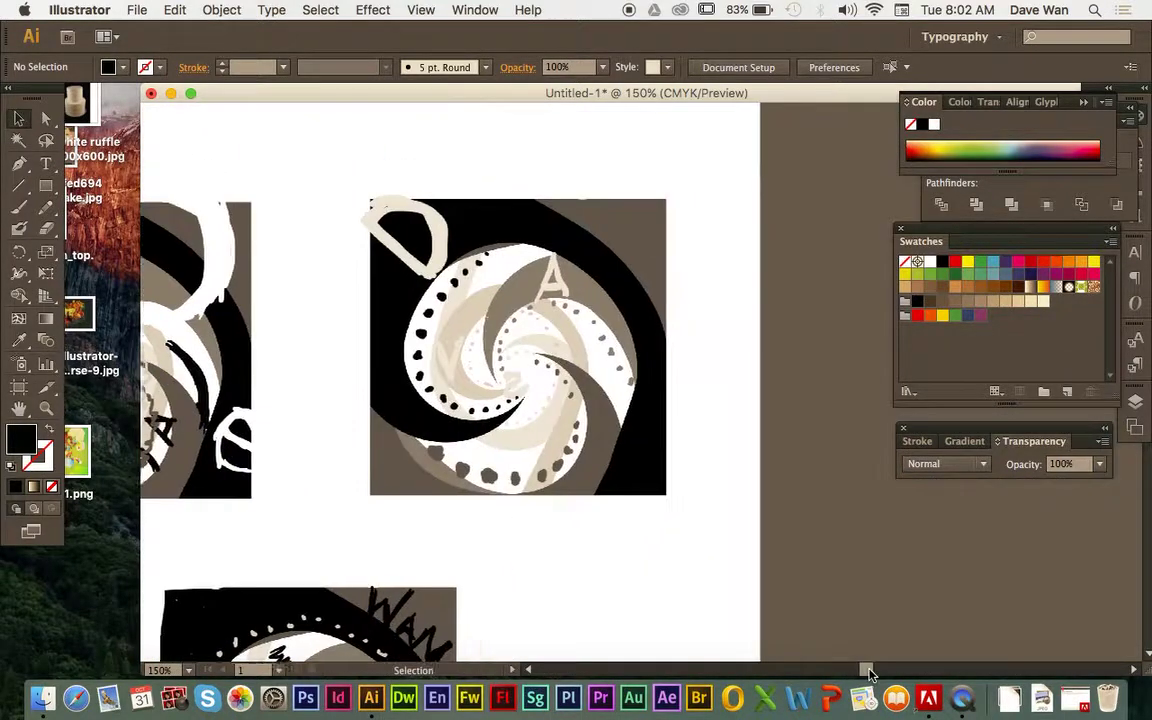
{"action": "scroll", "coordinate": [840, 654], "scroll_direction": "up", "scroll_amount": 3}
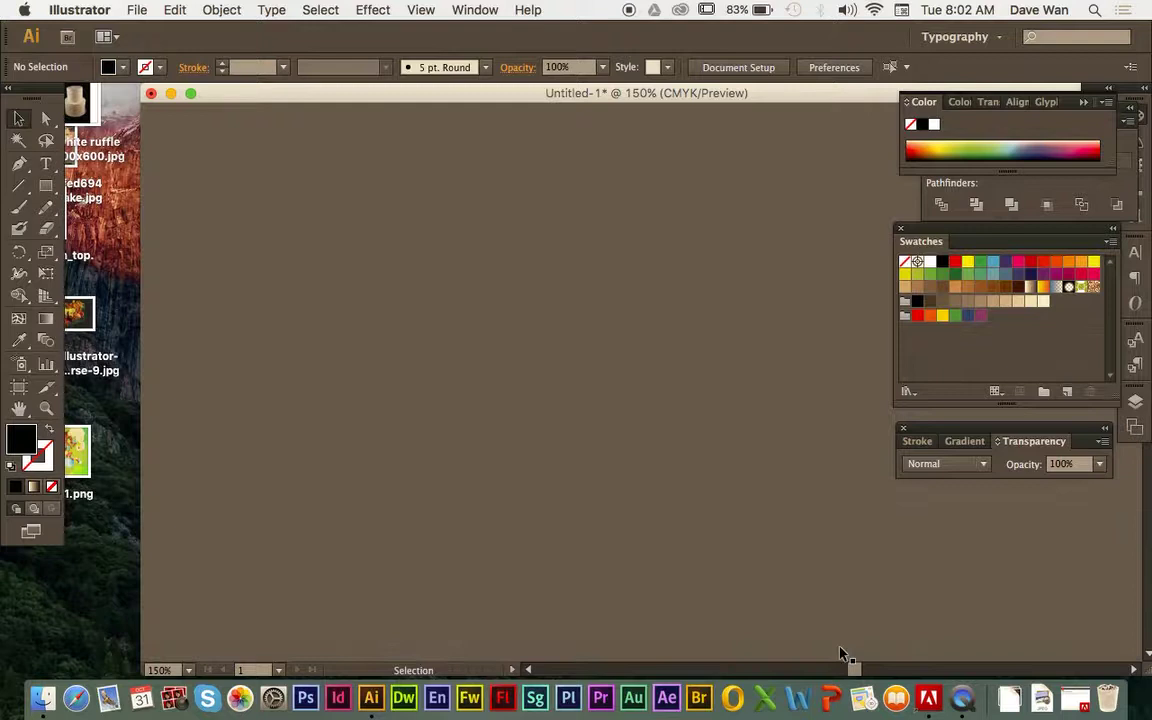
{"action": "scroll", "coordinate": [840, 654], "scroll_direction": "up", "scroll_amount": 10}
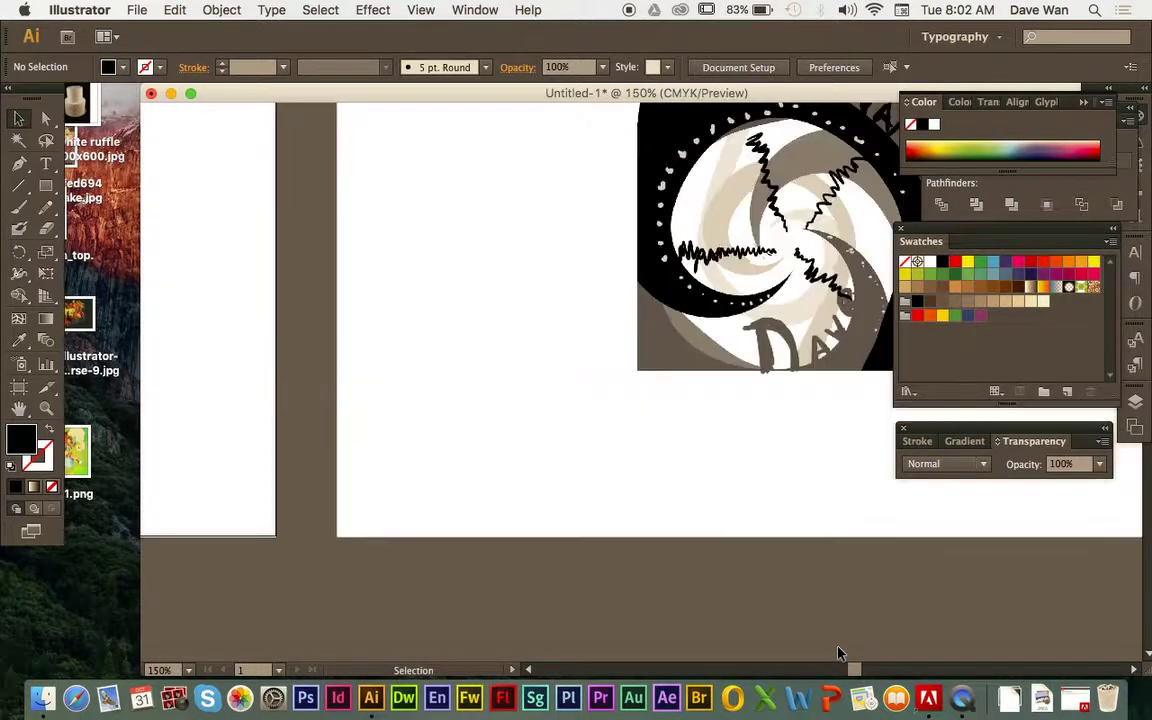
{"action": "scroll", "coordinate": [852, 675], "scroll_direction": "right", "scroll_amount": 3}
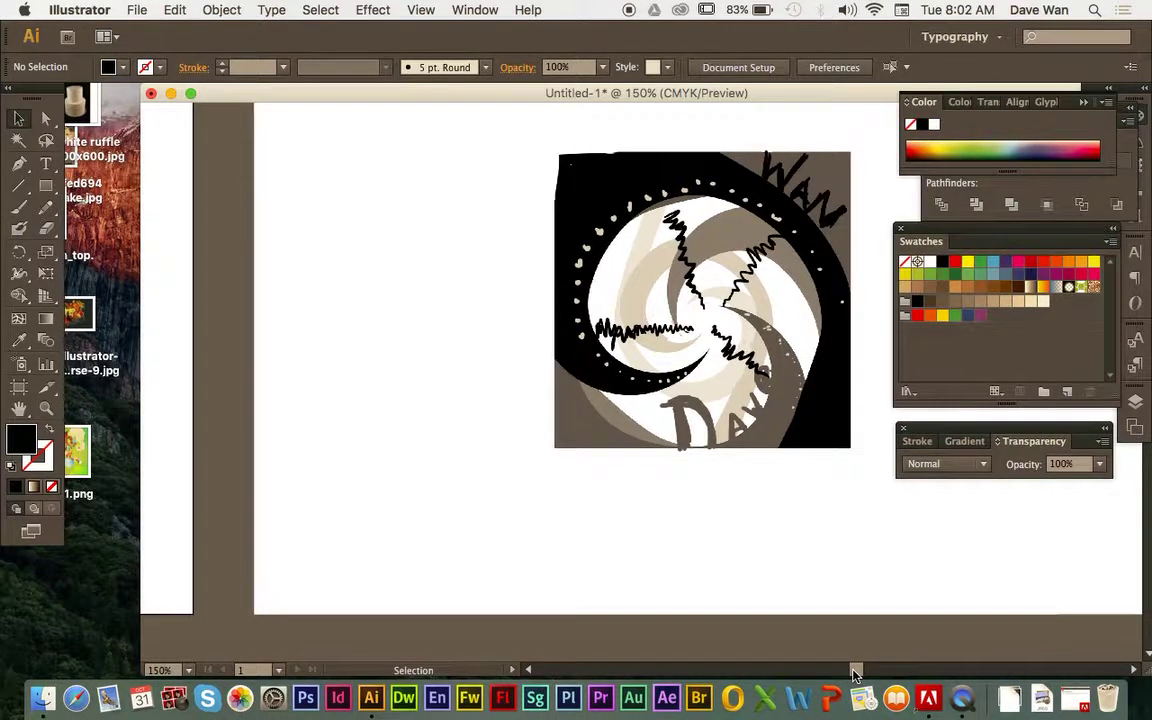
{"action": "left_click", "coordinate": [18, 163]}
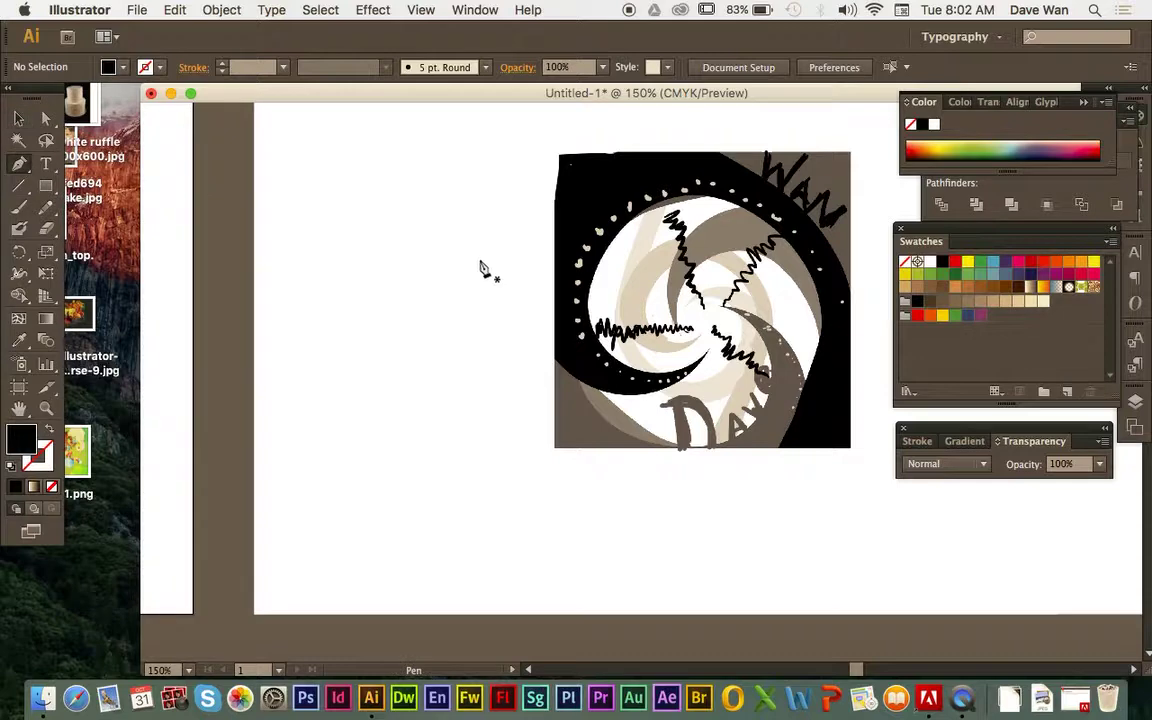
{"action": "left_click", "coordinate": [705, 314]}
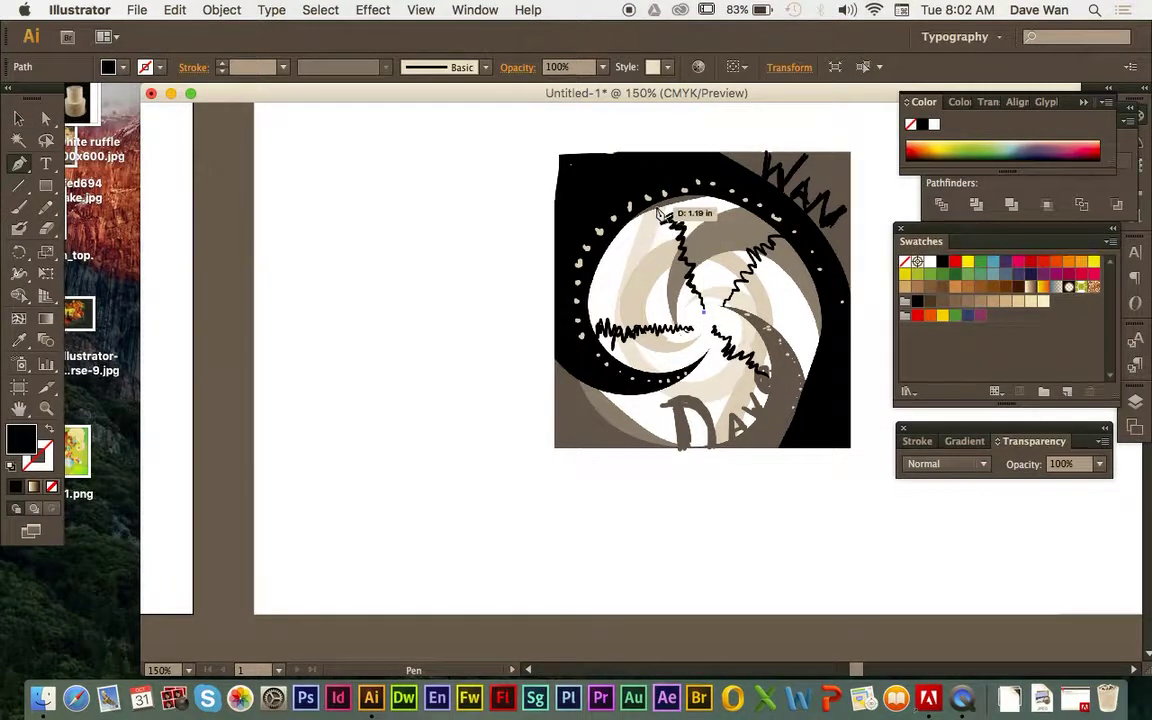
{"action": "left_click_drag", "start_coordinate": [625, 155], "coordinate": [680, 158]}
{"action": "left_click", "coordinate": [680, 155]}
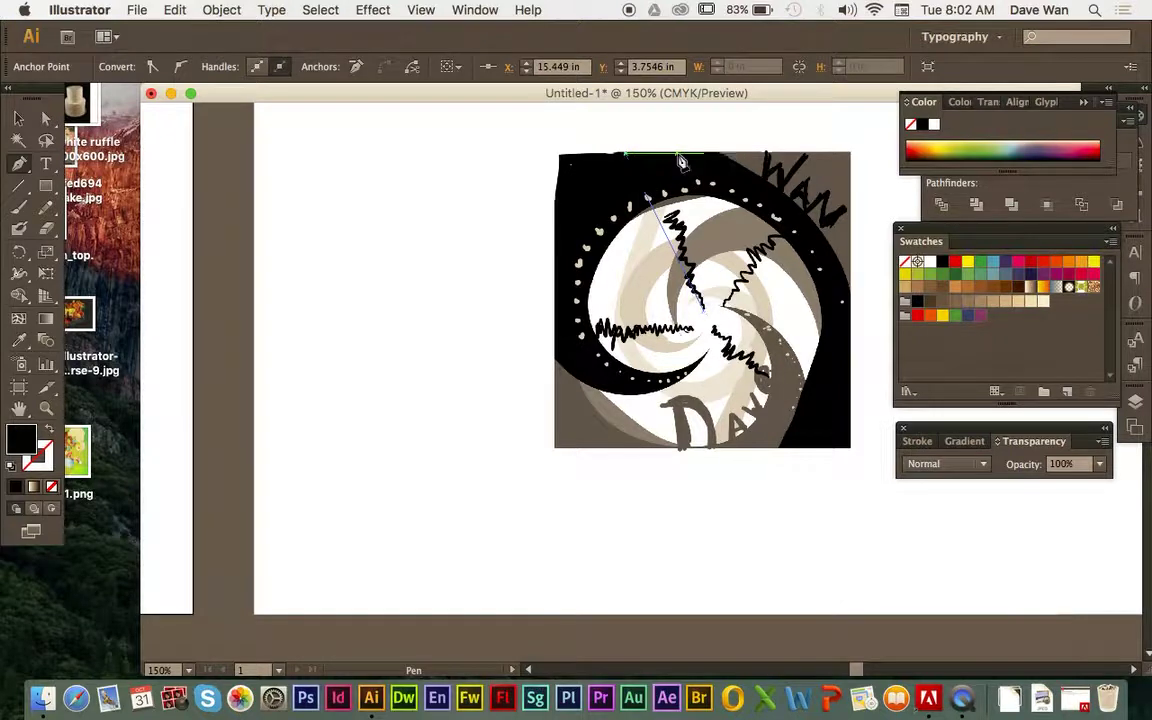
{"action": "left_click", "coordinate": [704, 311]}
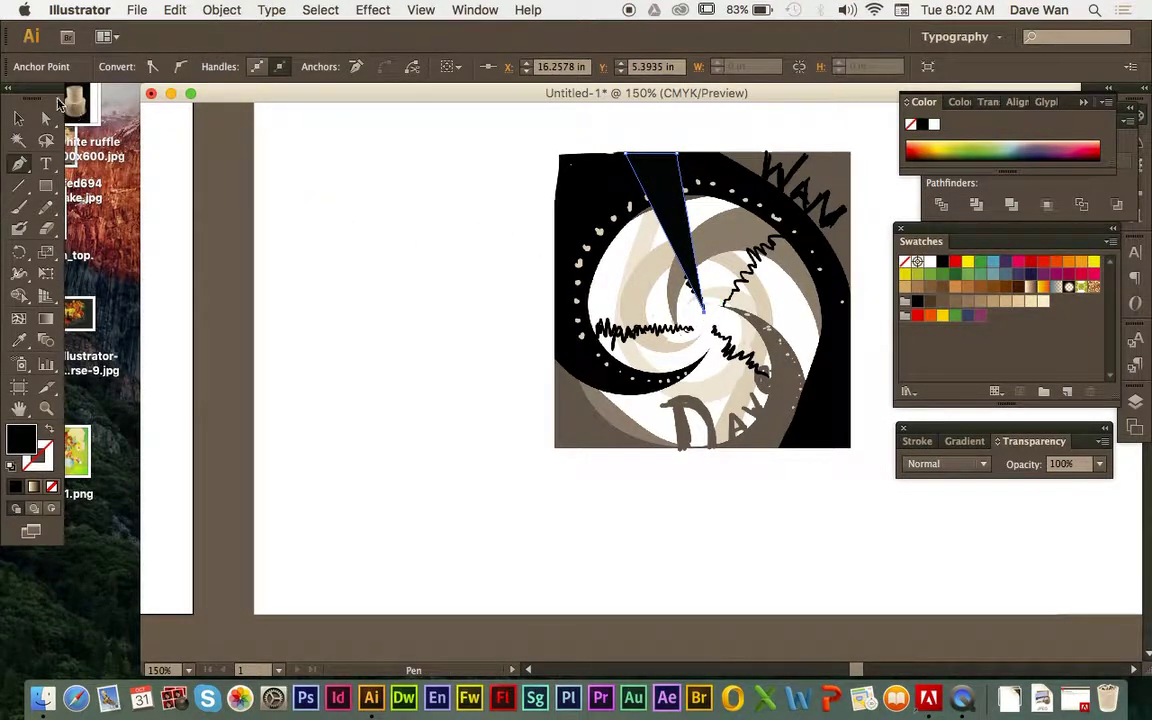
Move the black spike from the third sketch onto the large swirl artwork
{"action": "left_click", "coordinate": [17, 122]}
{"action": "key", "text": "super+minus"}
{"action": "key", "text": "super+minus"}
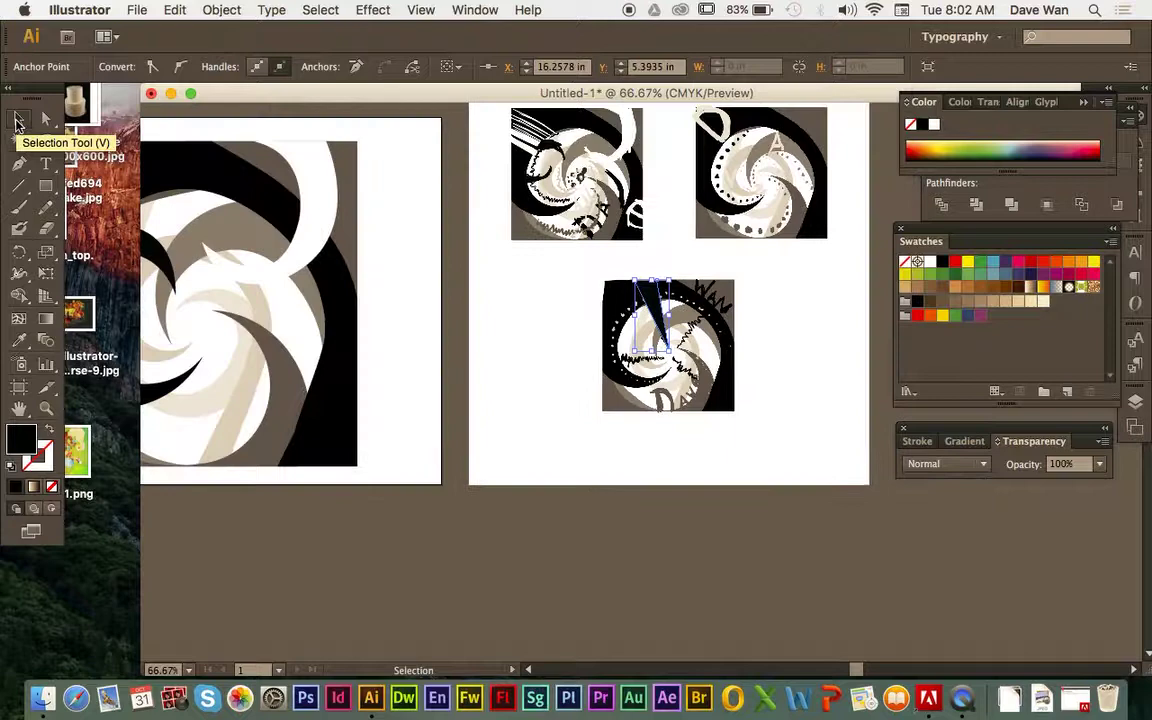
{"action": "left_click_drag", "start_coordinate": [650, 310], "coordinate": [250, 215]}
{"action": "left_click", "coordinate": [18, 408]}
{"action": "left_click_drag", "start_coordinate": [289, 366], "coordinate": [528, 405]}
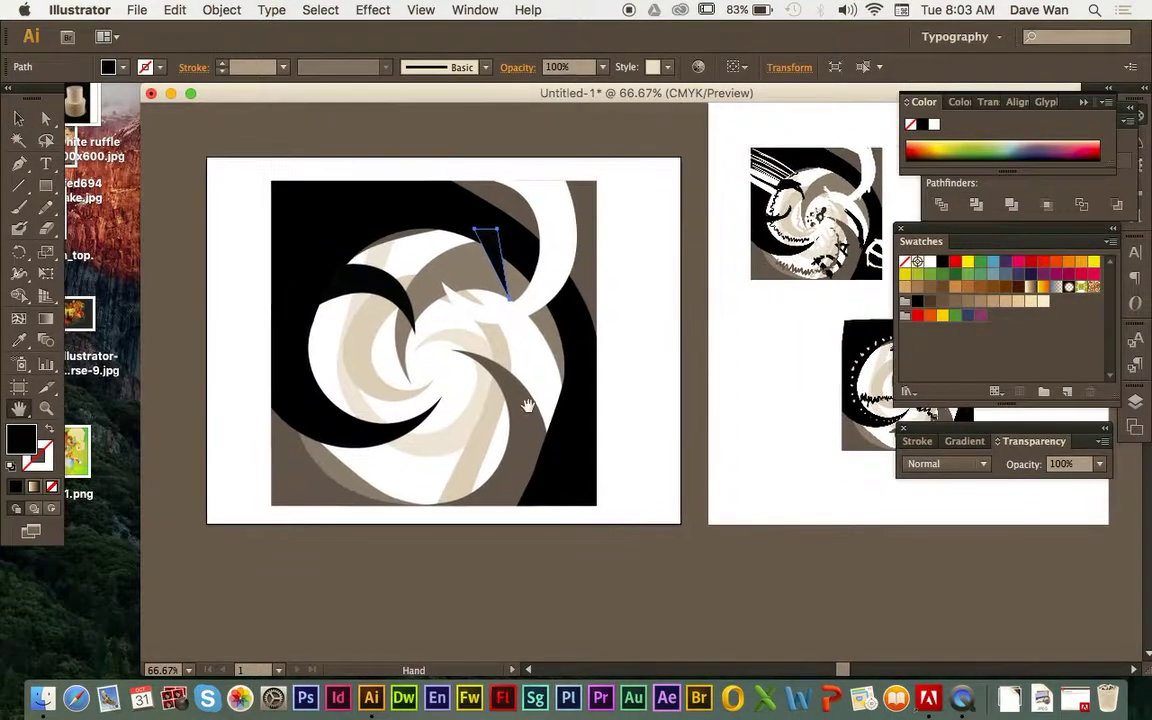
Enlarge the black spike and place it against the artwork's top edge with its tip reaching towards the swirl centre
{"action": "left_click", "coordinate": [17, 119]}
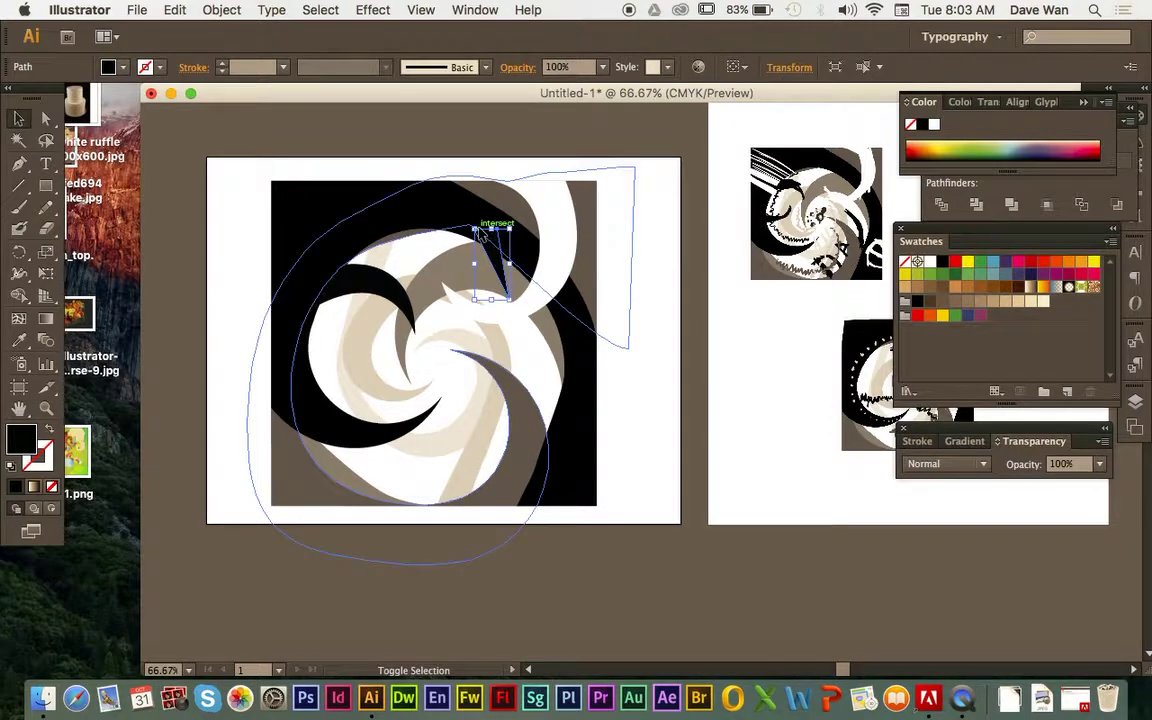
{"action": "left_click_drag", "start_coordinate": [476, 229], "coordinate": [405, 173]}
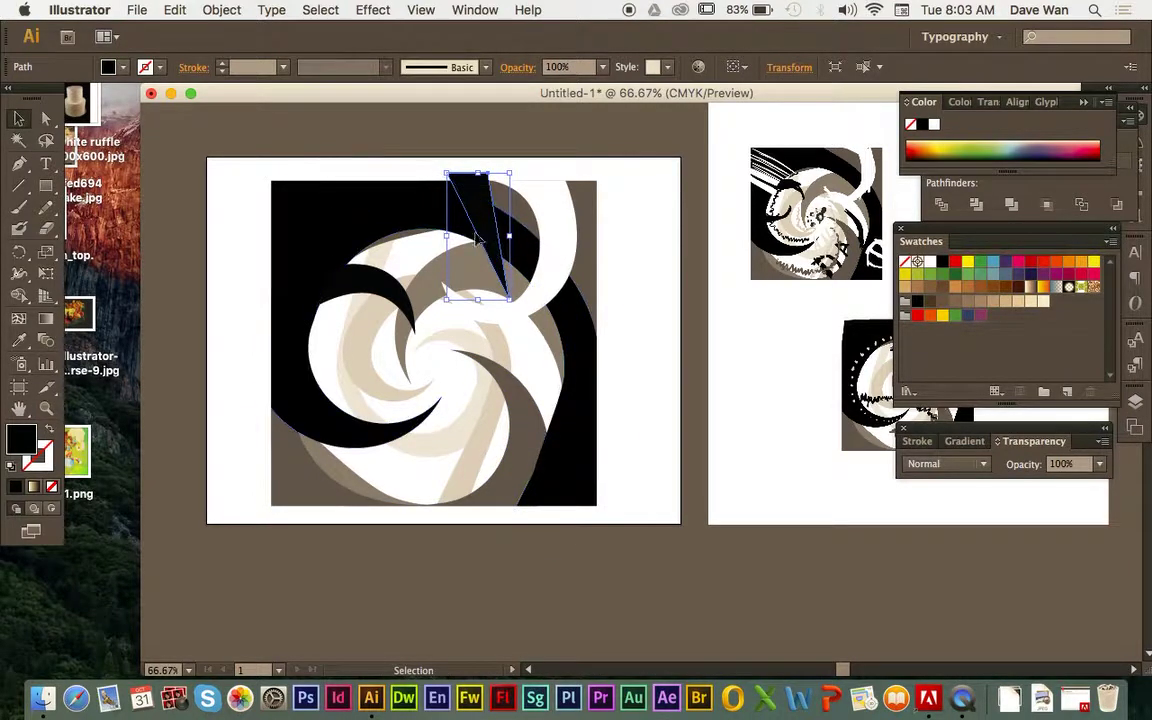
{"action": "left_click_drag", "start_coordinate": [487, 230], "coordinate": [407, 240]}
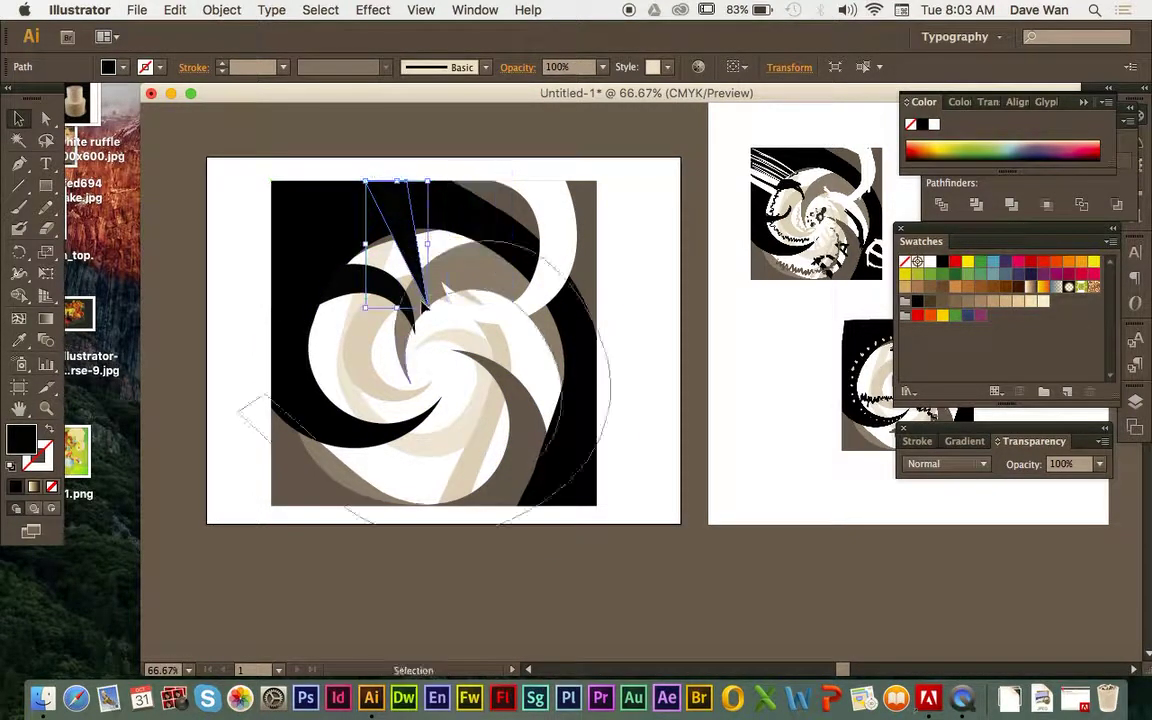
{"action": "left_click_drag", "start_coordinate": [428, 310], "coordinate": [444, 340]}
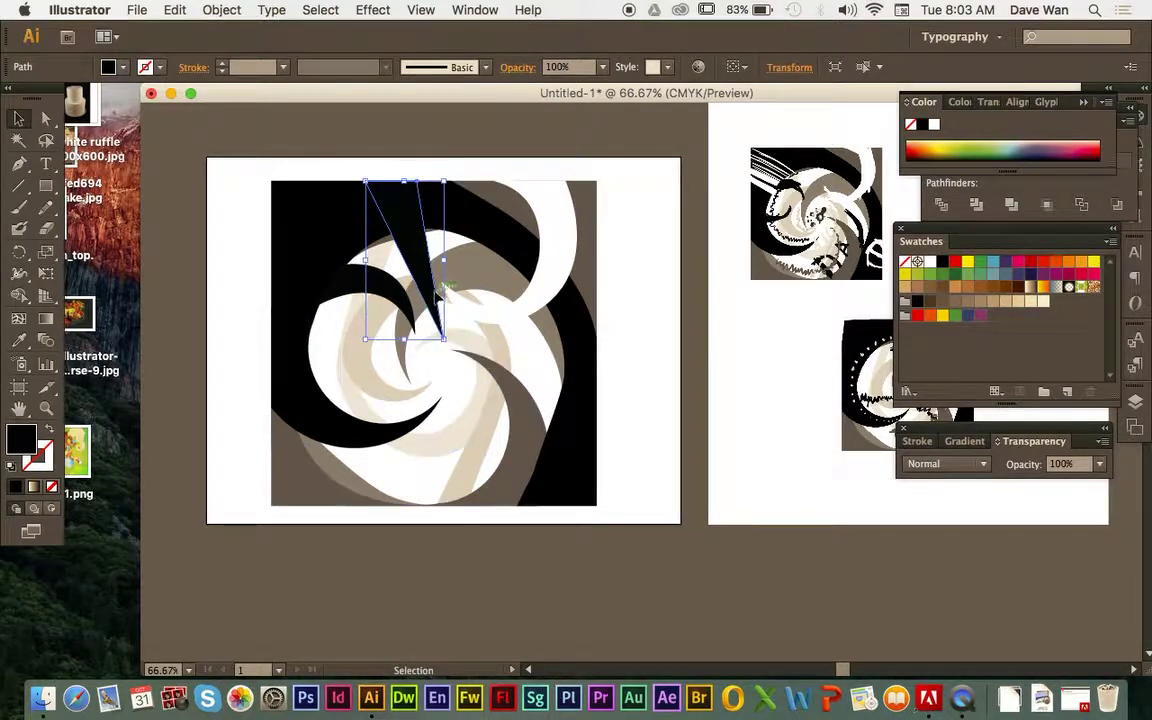
{"action": "left_click", "coordinate": [641, 557]}
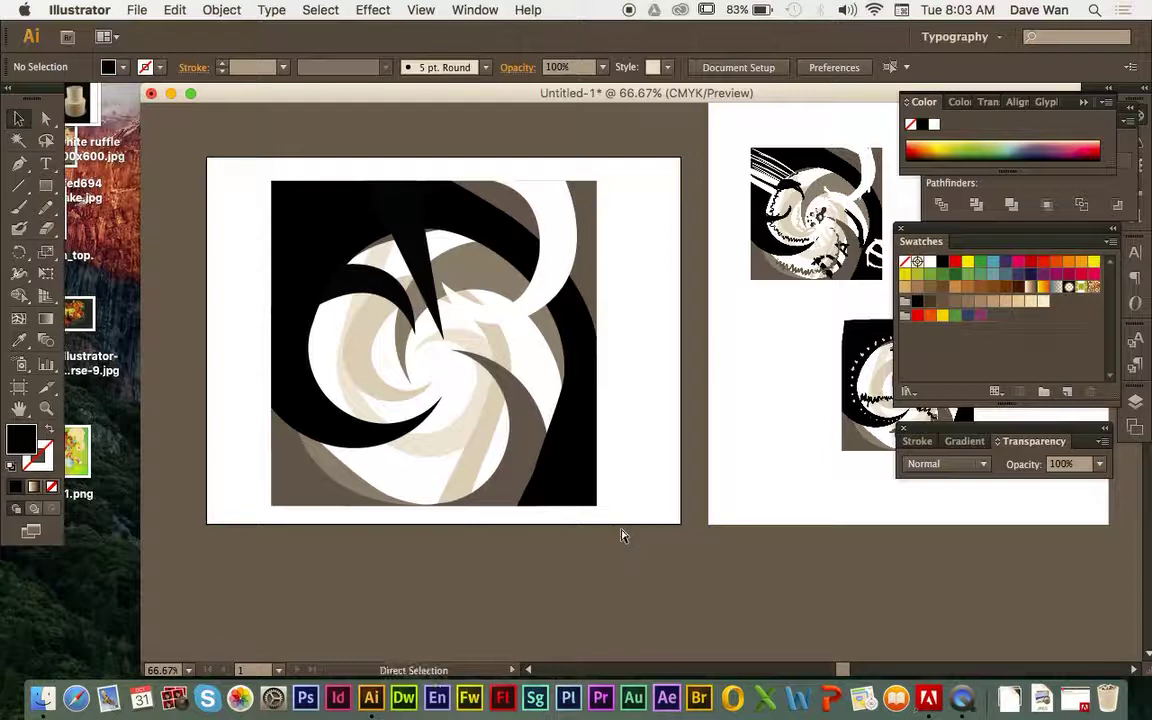